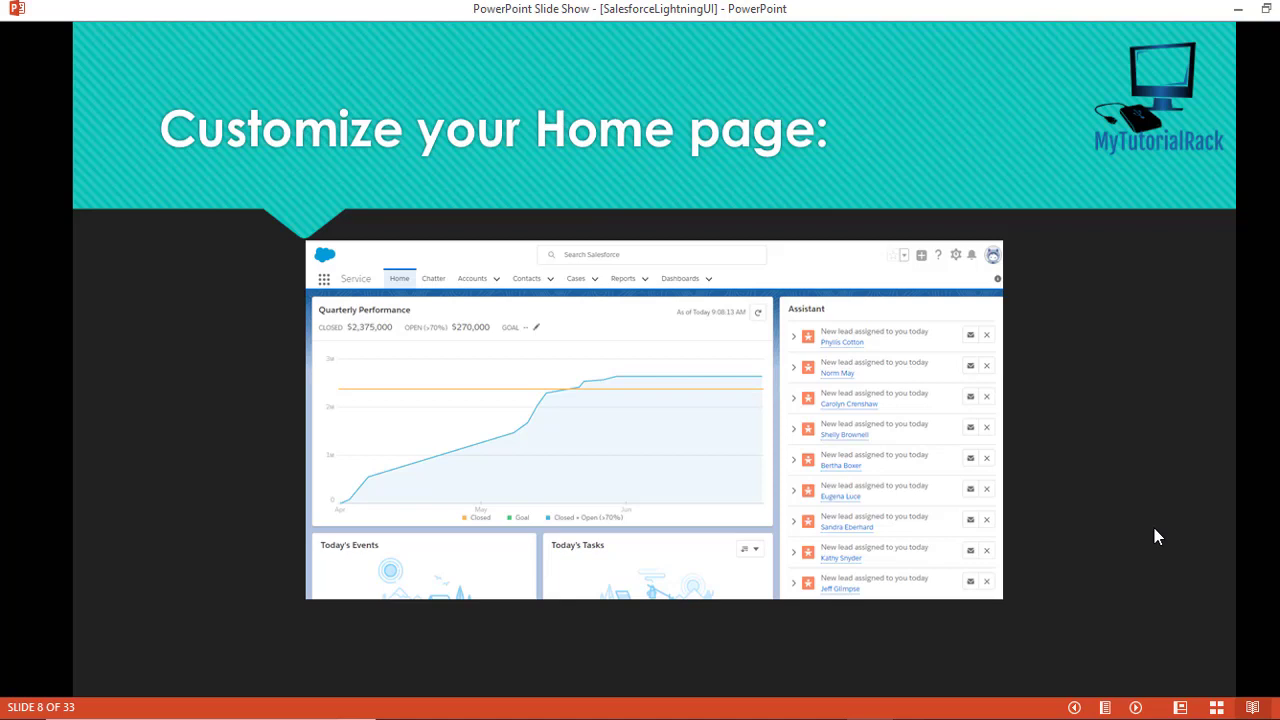
Step: Ink-circle Quarterly Performance, Assistant, Today's Tasks and Today's Events on the slide, then erase the ink
mouse_move(1270, 387)
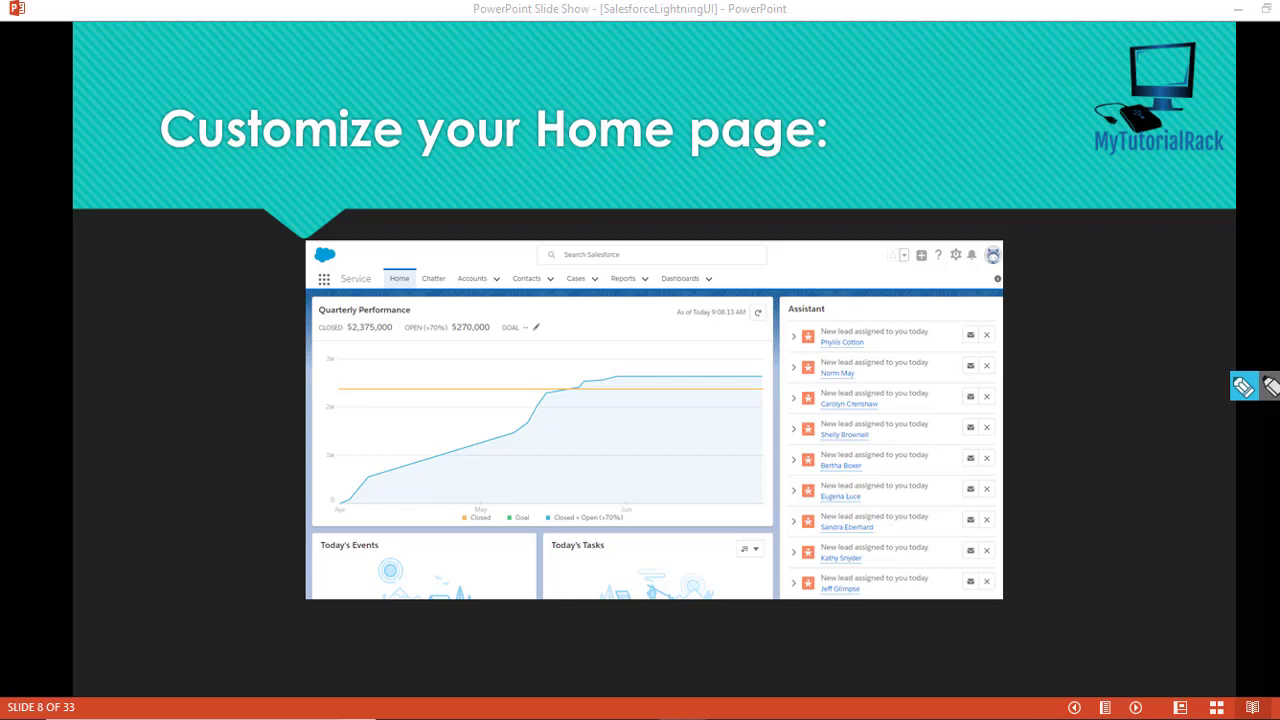
mouse_move(318, 310)
mouse_down()
mouse_move(320, 463)
mouse_move(529, 552)
mouse_move(737, 527)
mouse_up()
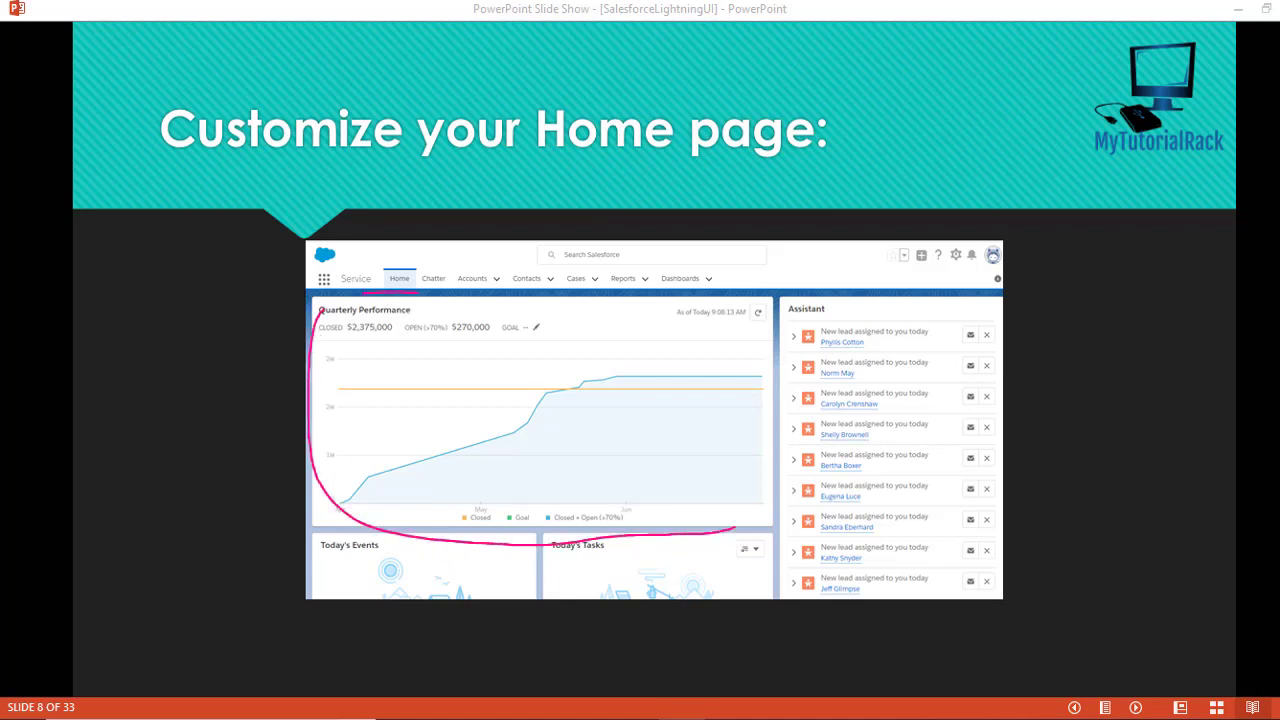
drag(856, 318, 913, 294)
mouse_move(598, 530)
mouse_down()
mouse_move(540, 555)
mouse_move(612, 575)
mouse_move(622, 517)
mouse_up()
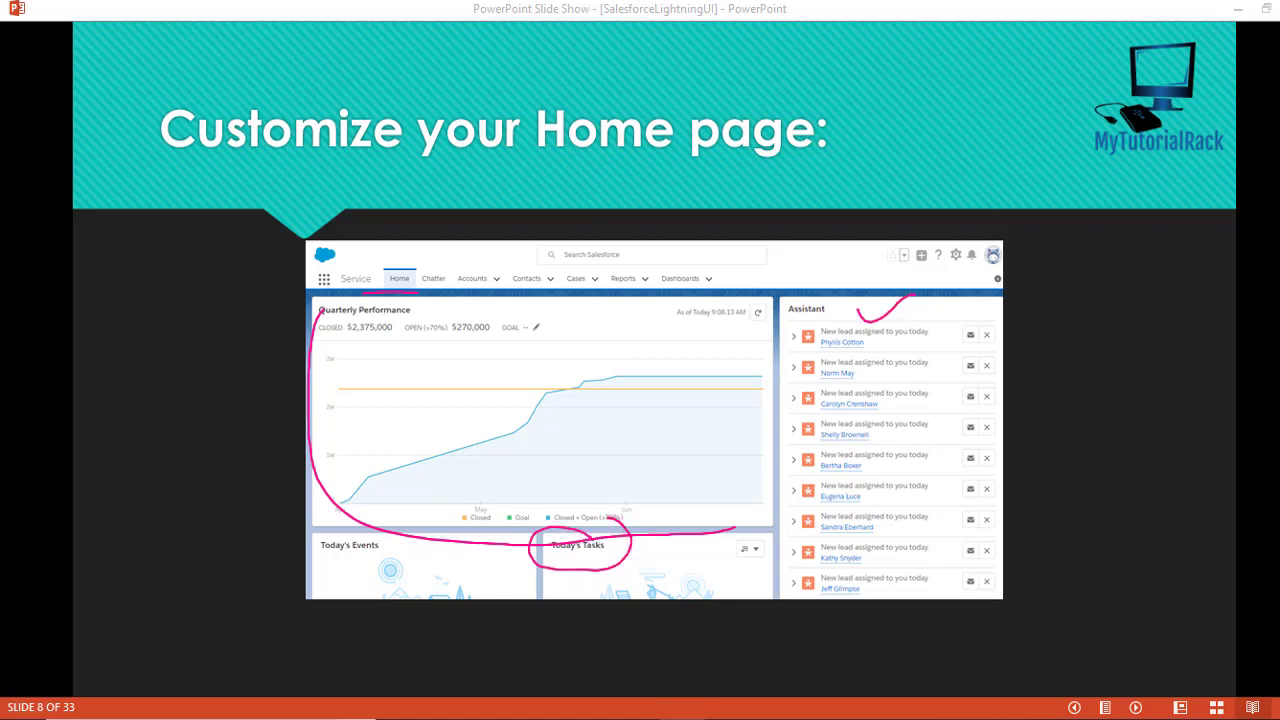
mouse_move(400, 530)
mouse_down()
mouse_move(371, 523)
mouse_move(334, 543)
mouse_move(400, 540)
mouse_move(385, 520)
mouse_up()
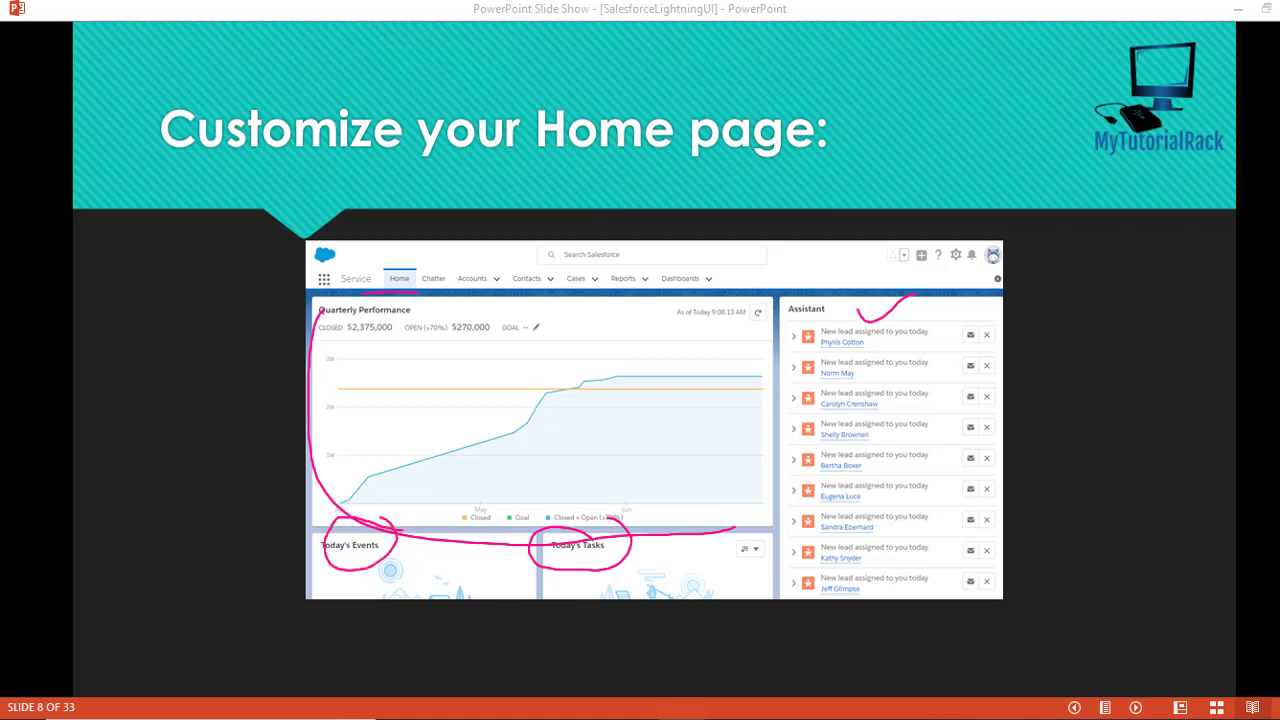
key(e)
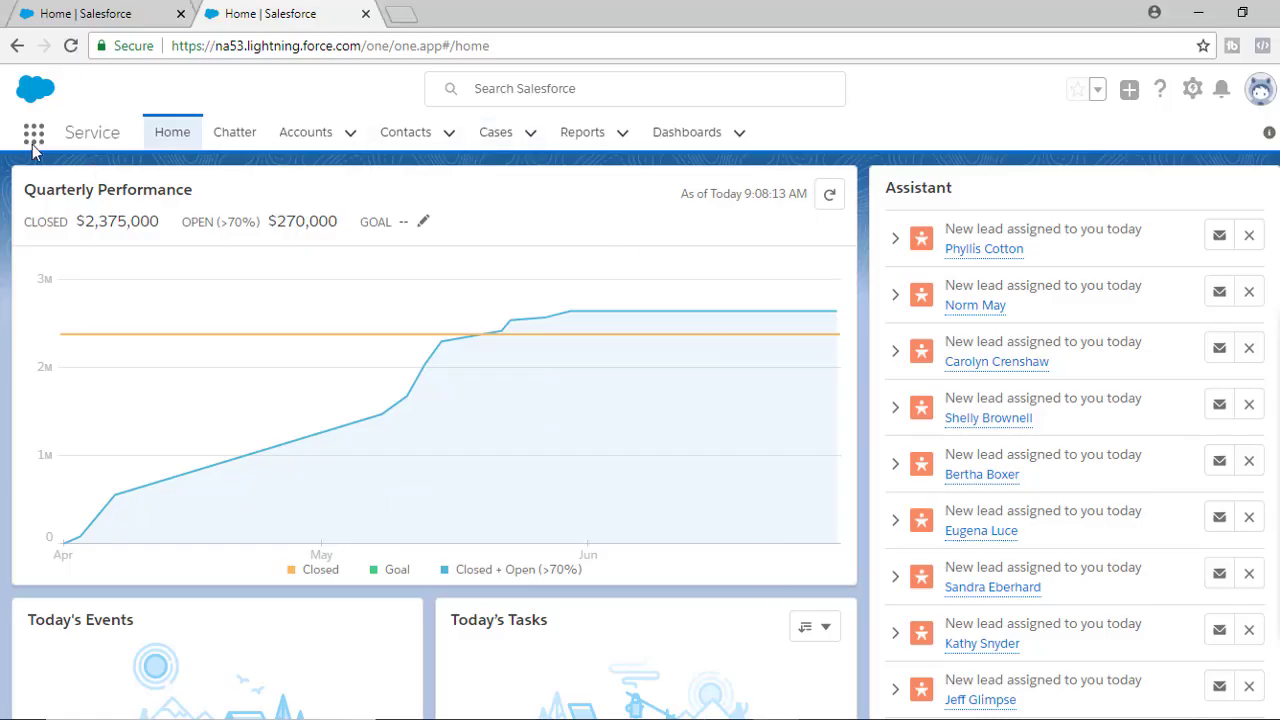
Step: Switch to the Marketing app and scroll through its Home page
click(33, 133)
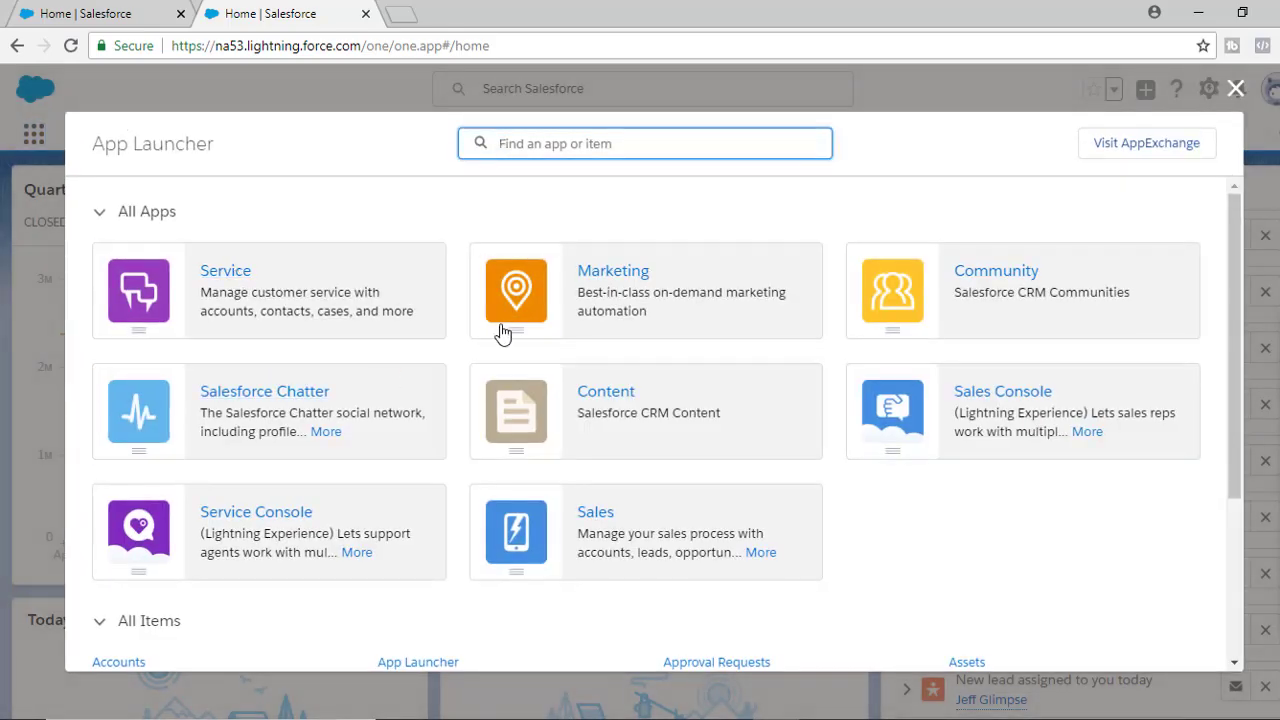
click(714, 262)
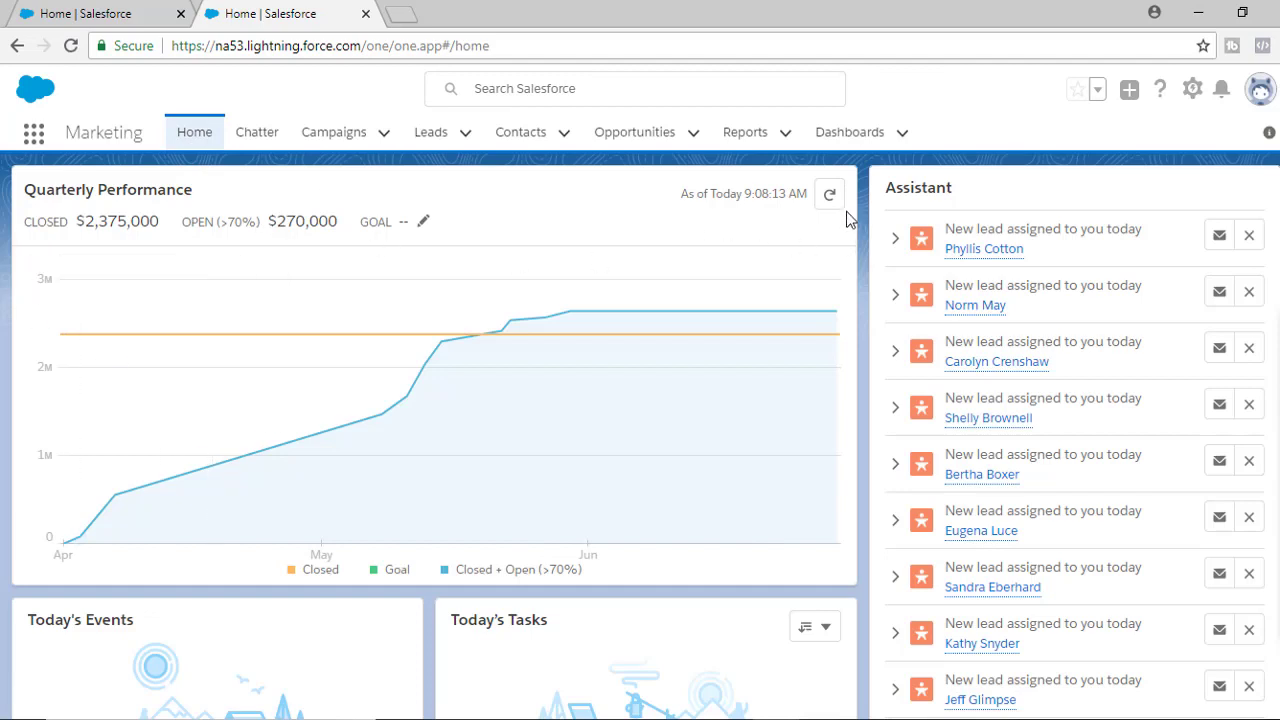
scroll(598, 418, down, 2)
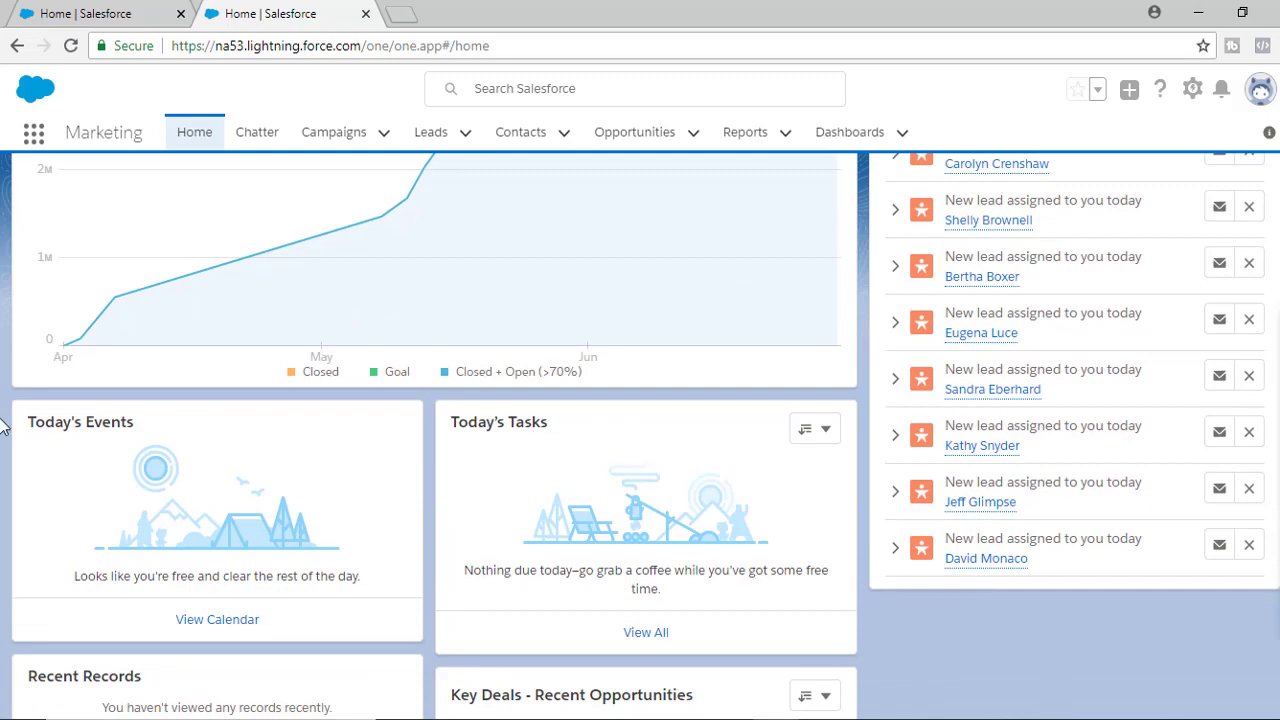
scroll(76, 552, down, 1)
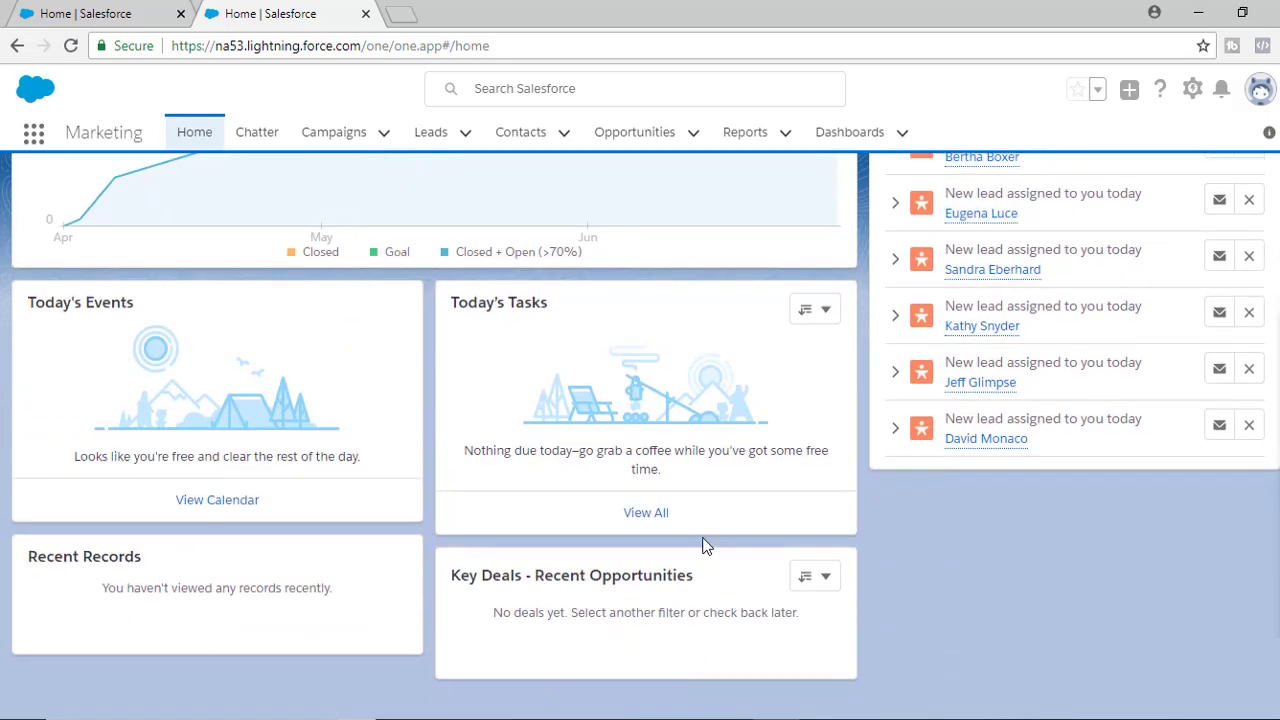
scroll(831, 517, up, 2)
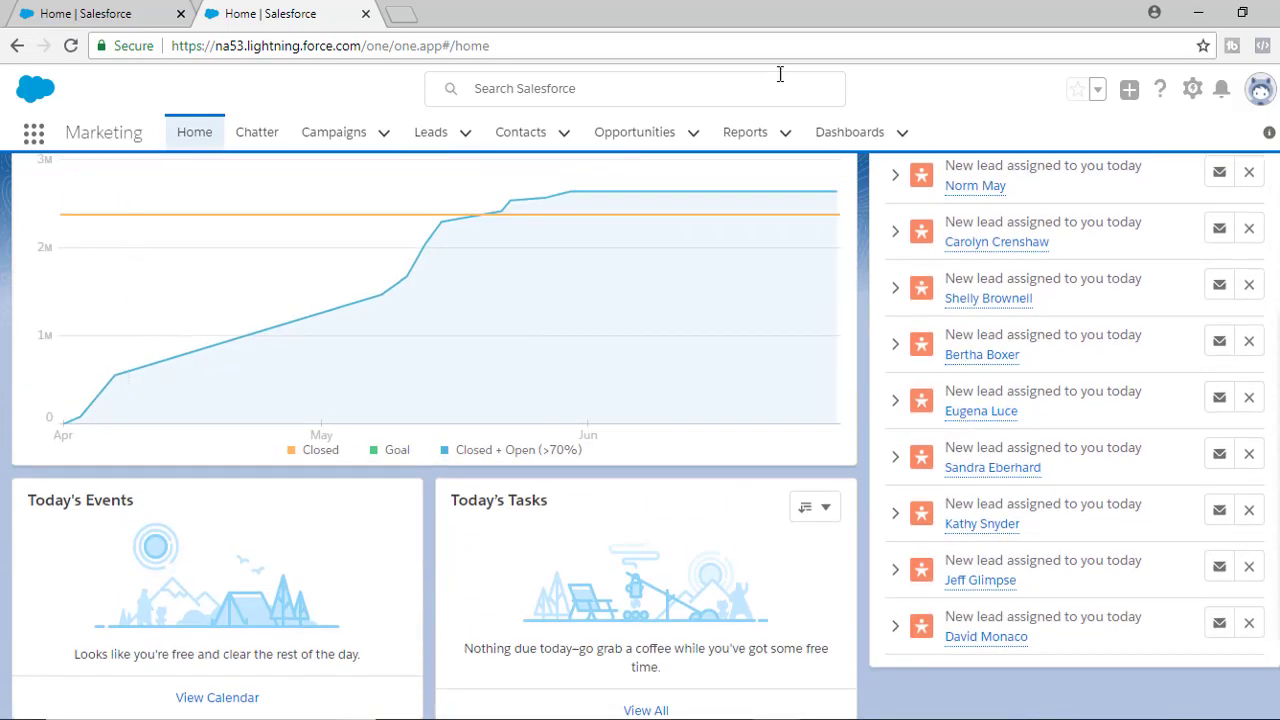
Step: Switch to the Sales app and bring up the Setup gear menu
click(33, 133)
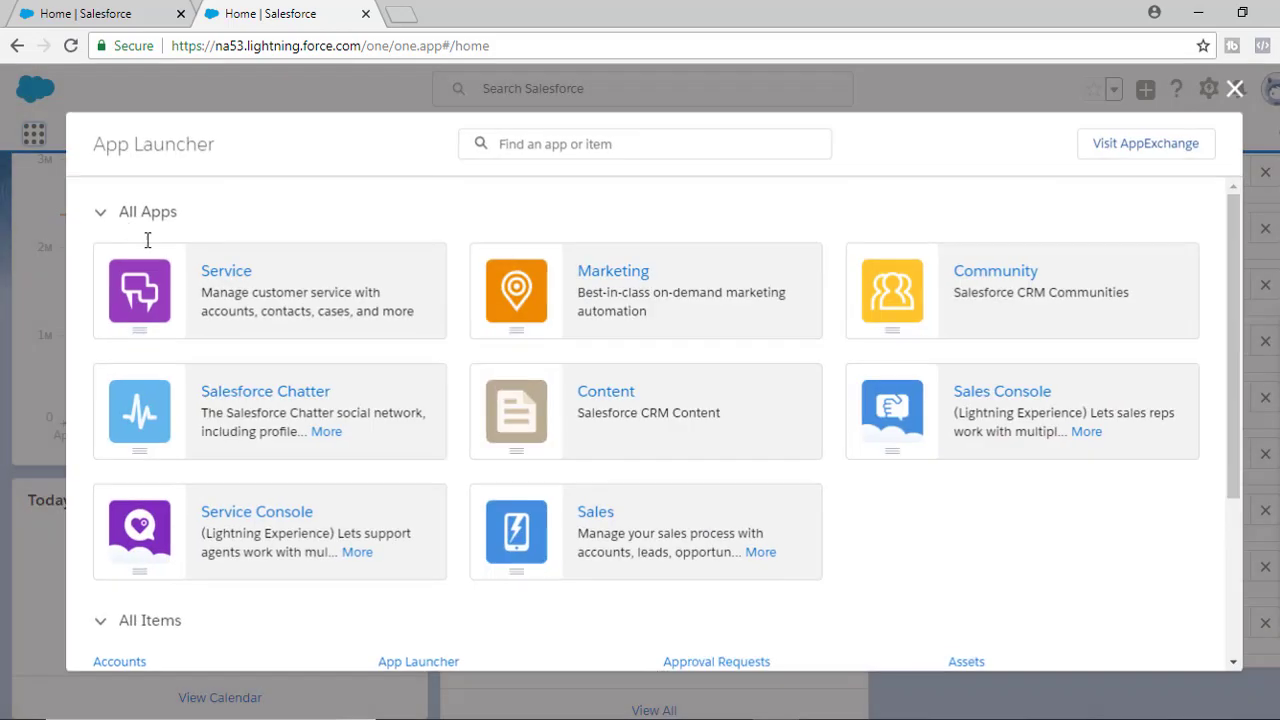
click(660, 512)
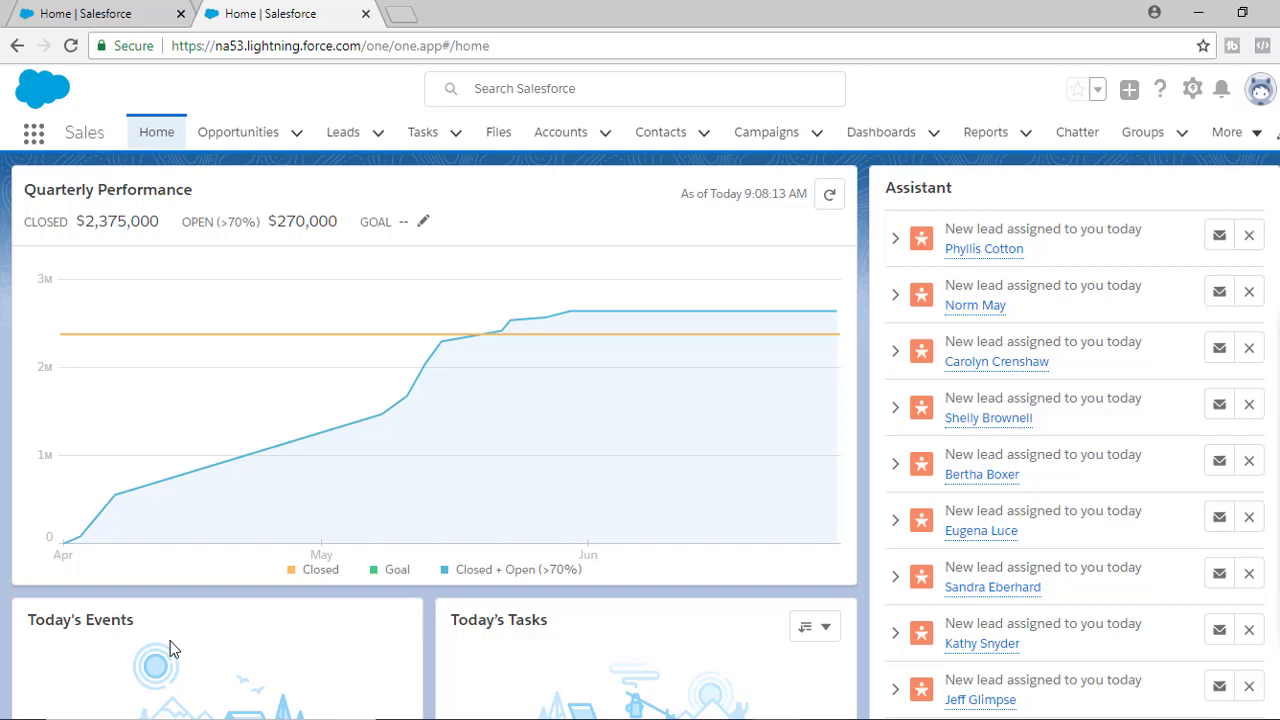
click(1193, 91)
Step: Open Setup in a new tab and reach Lightning App Builder via Quick Find 'app bui'
click(1134, 145)
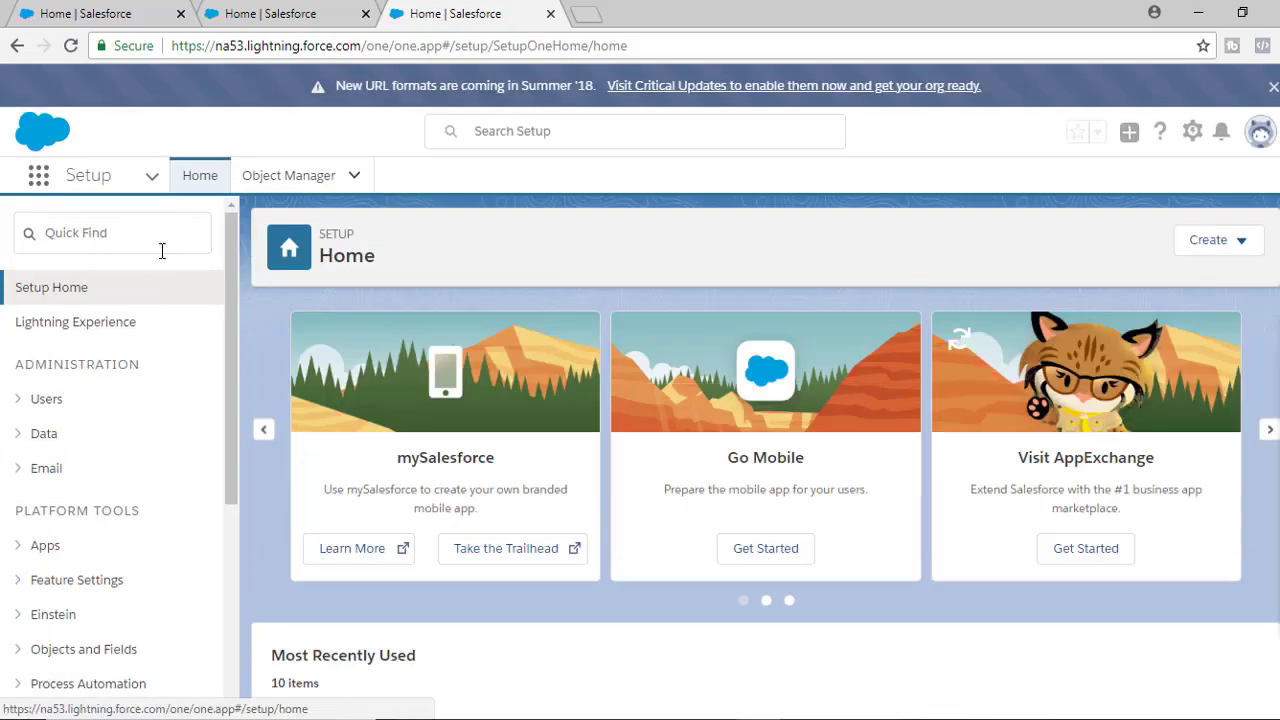
click(114, 244)
text(app)
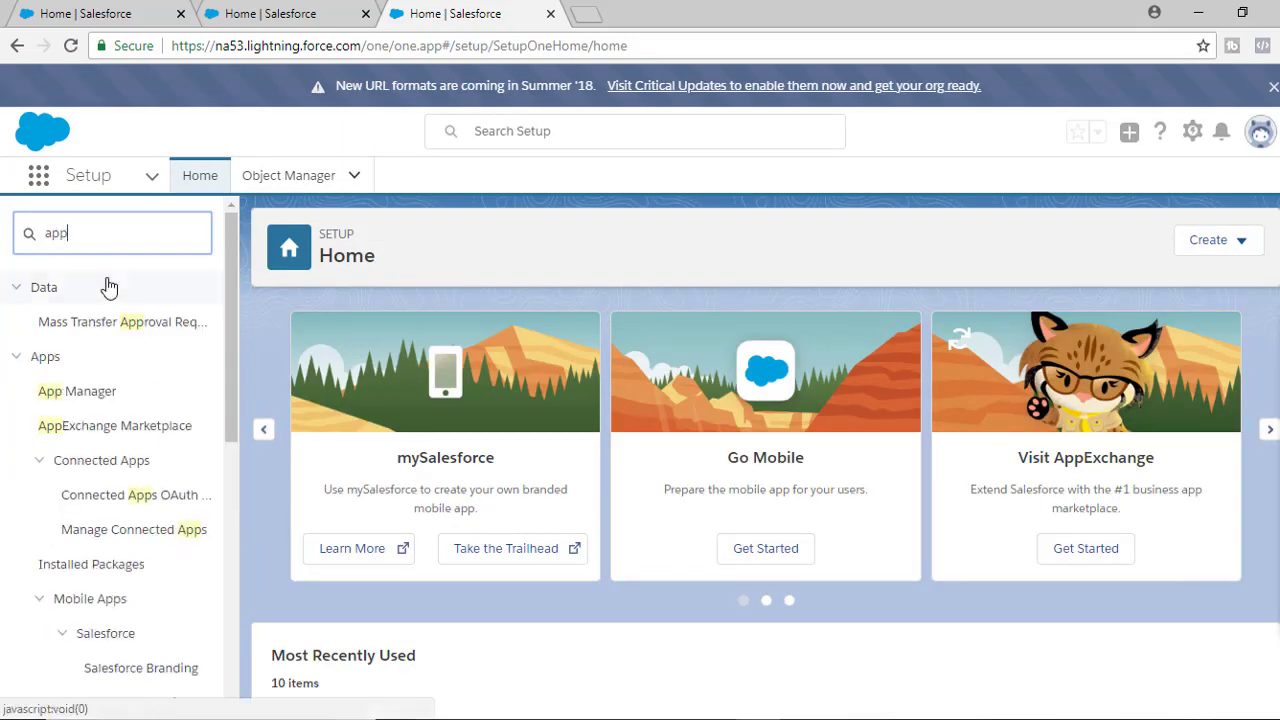
text( bu)
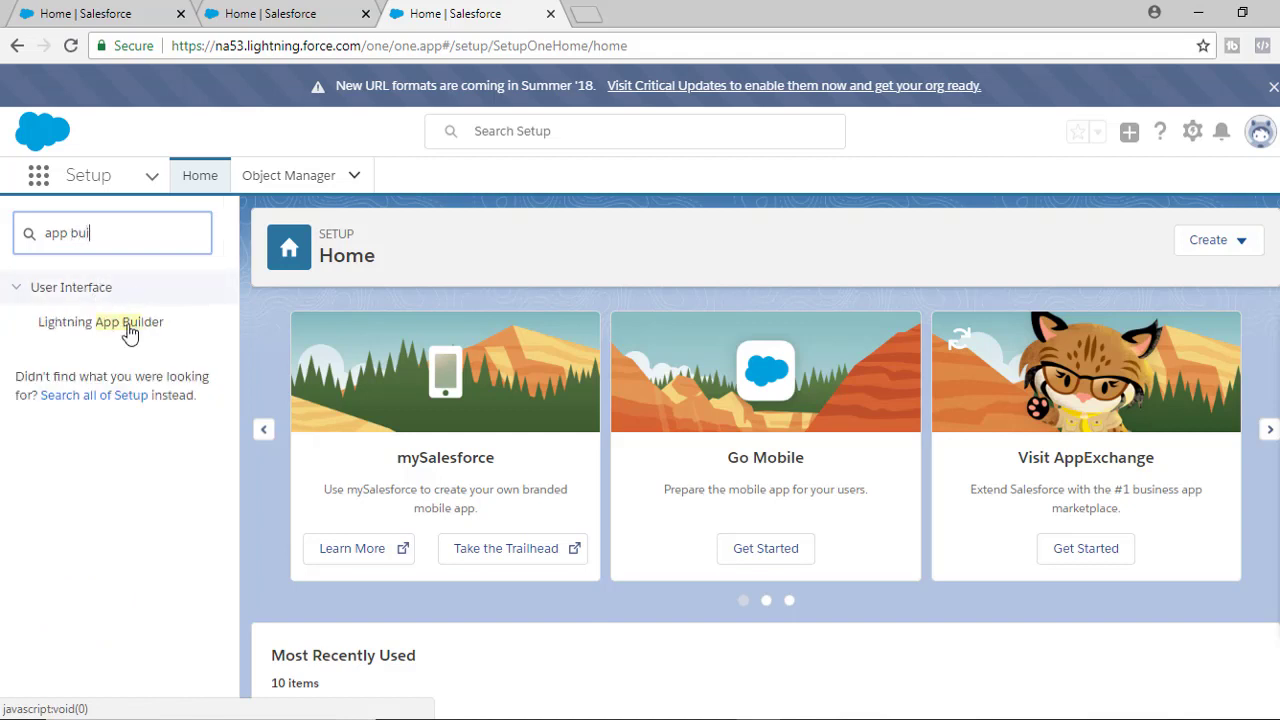
text(i)
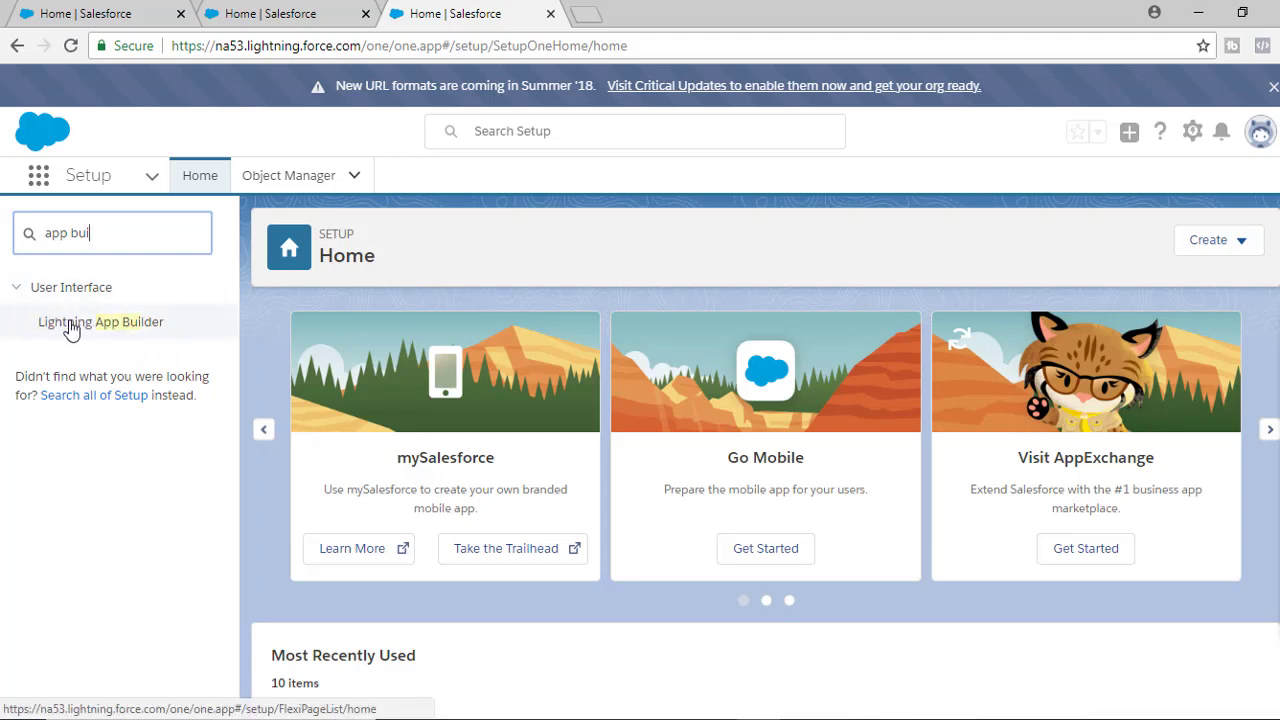
click(128, 332)
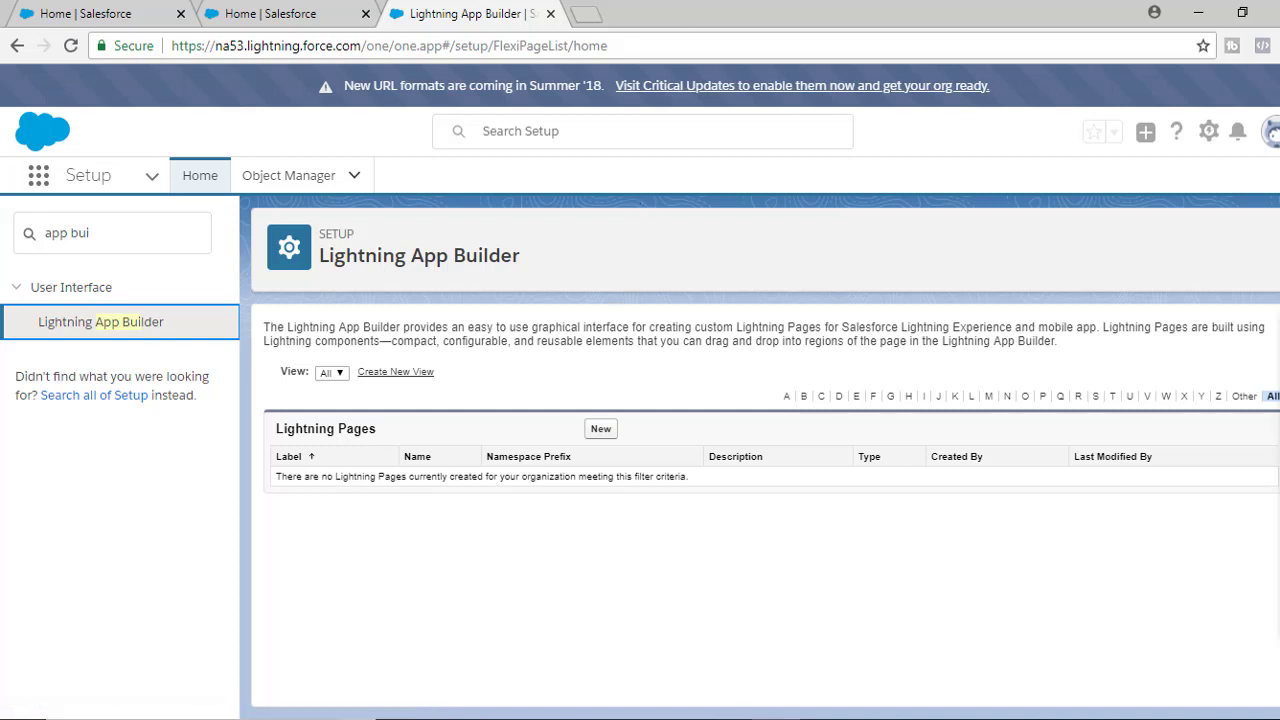
click(1262, 45)
click(1236, 233)
click(716, 598)
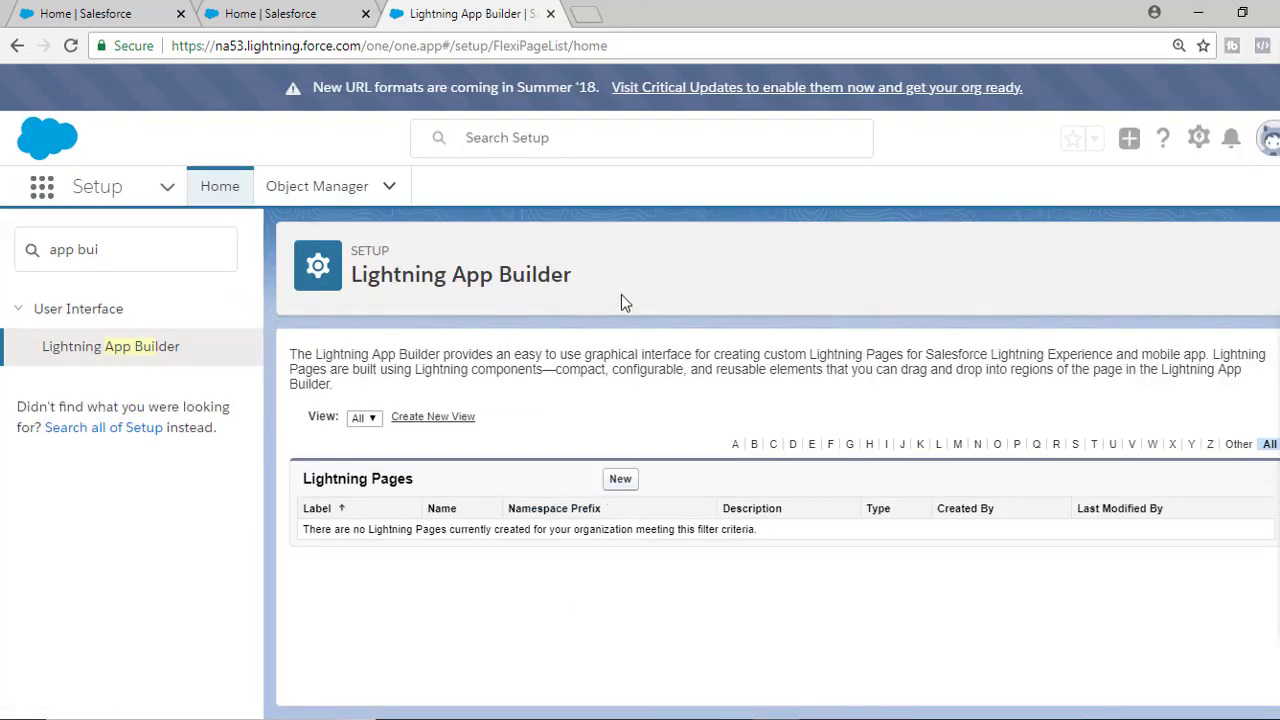
drag(621, 294, 360, 298)
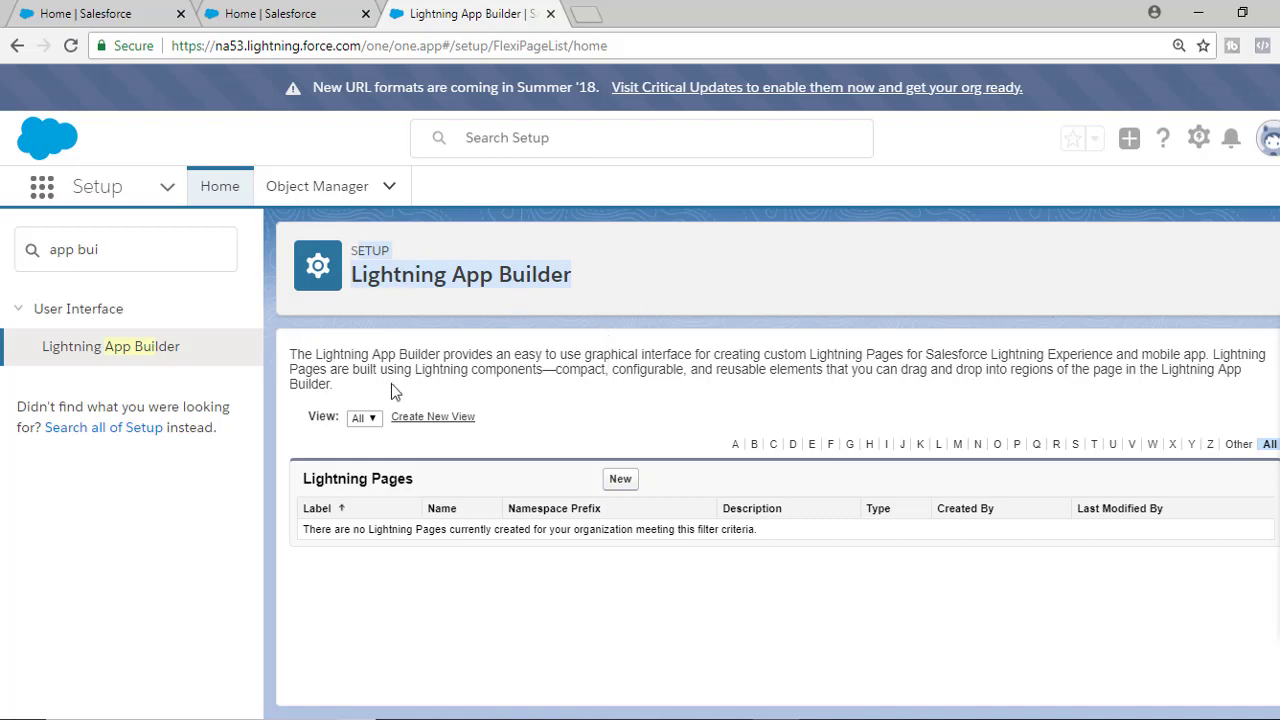
drag(297, 352, 331, 387)
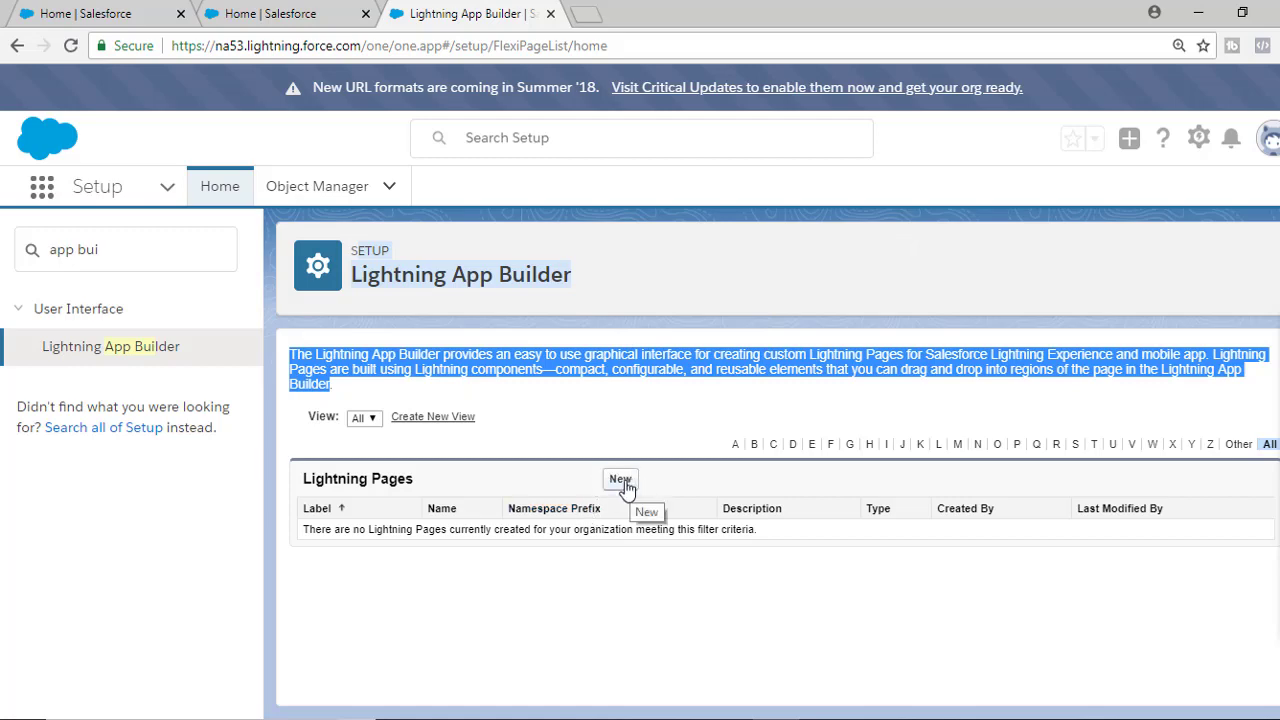
Step: Start a new Home Page Lightning page and enter the label 'New Heome Page MyTutorialRa'
click(340, 13)
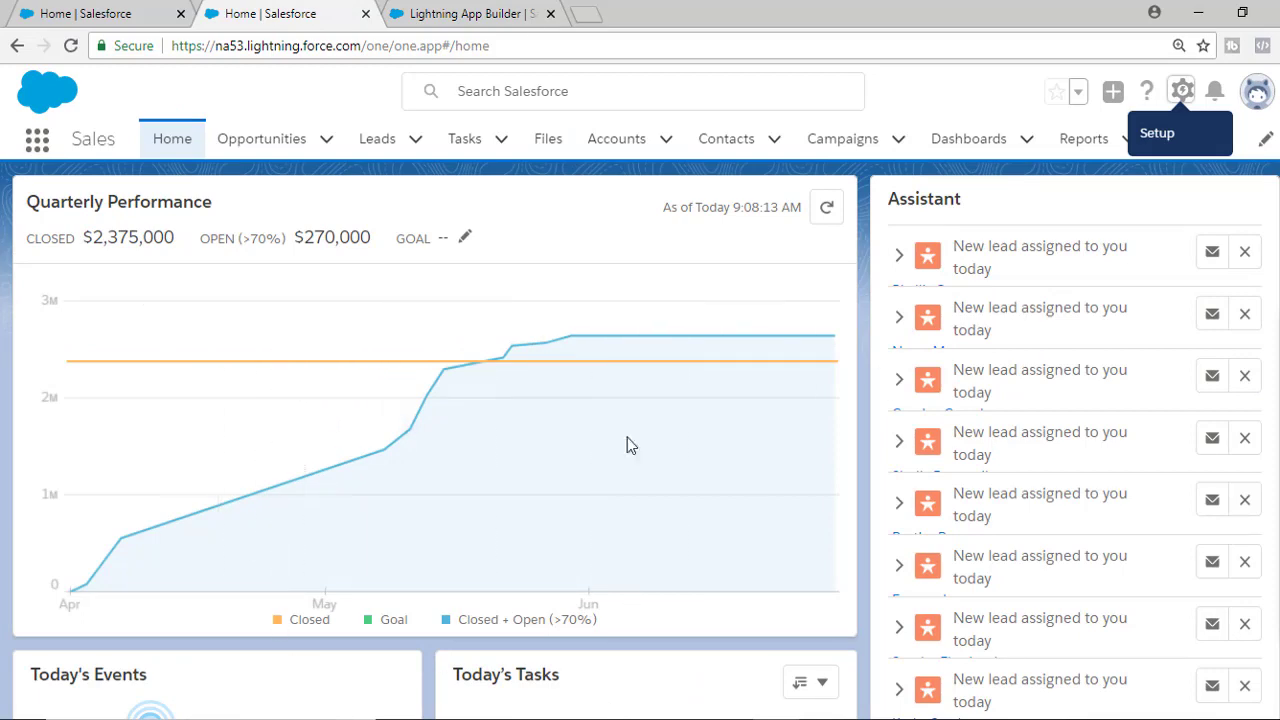
click(512, 11)
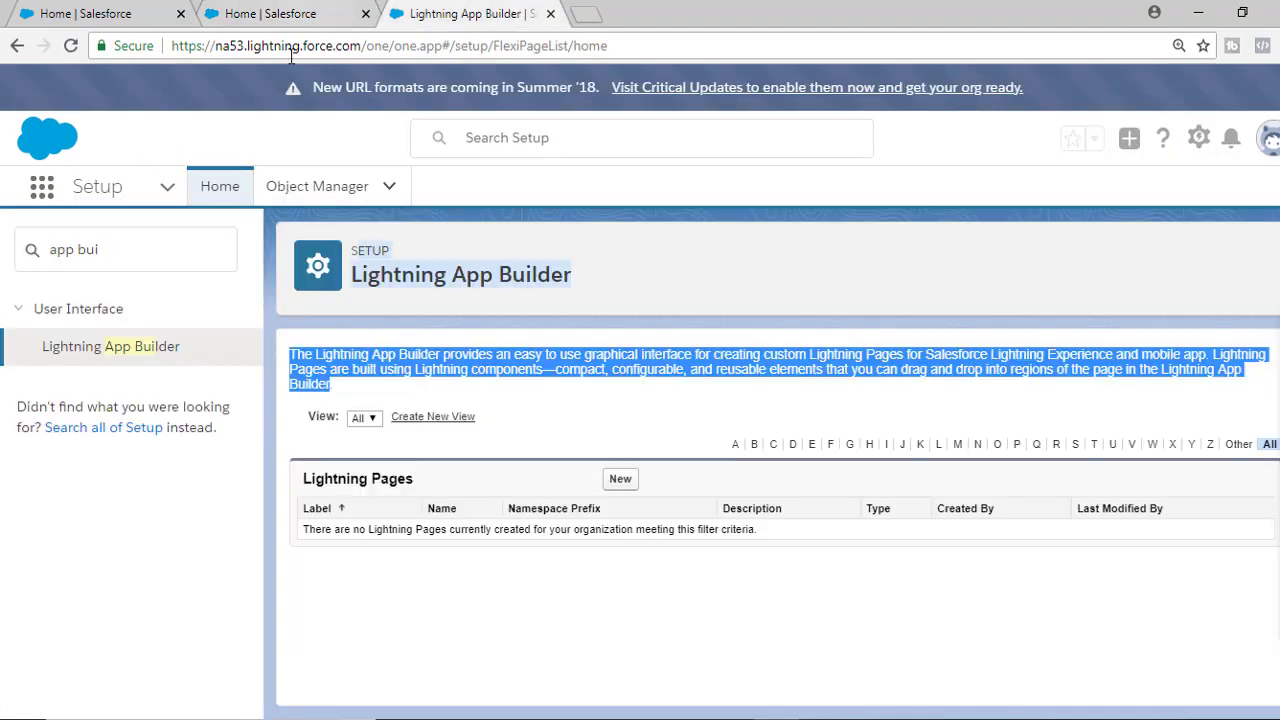
click(620, 480)
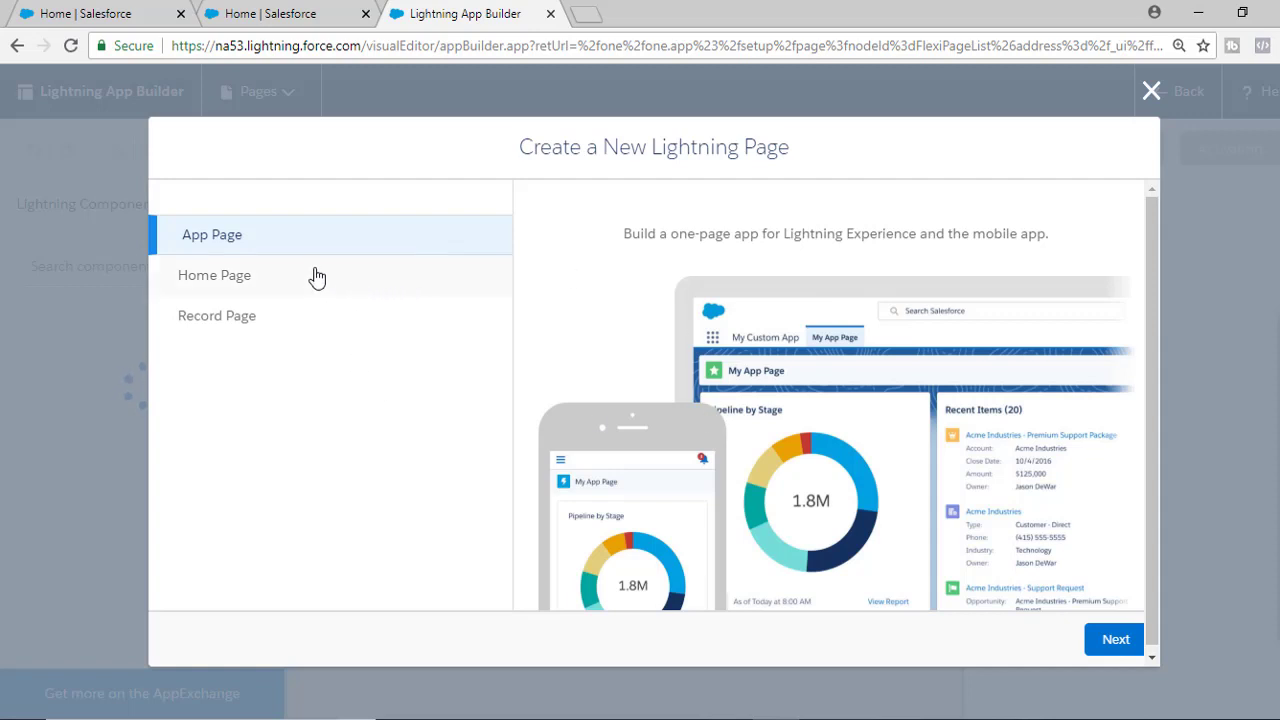
click(240, 287)
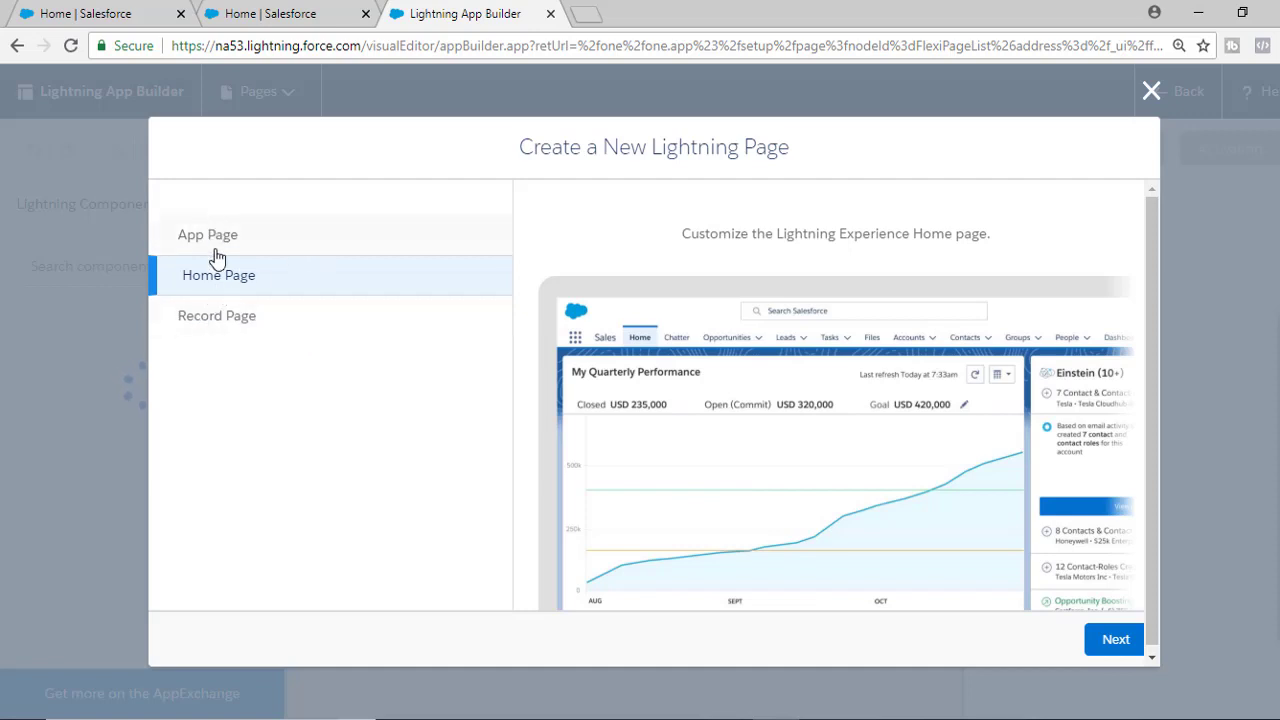
click(1116, 641)
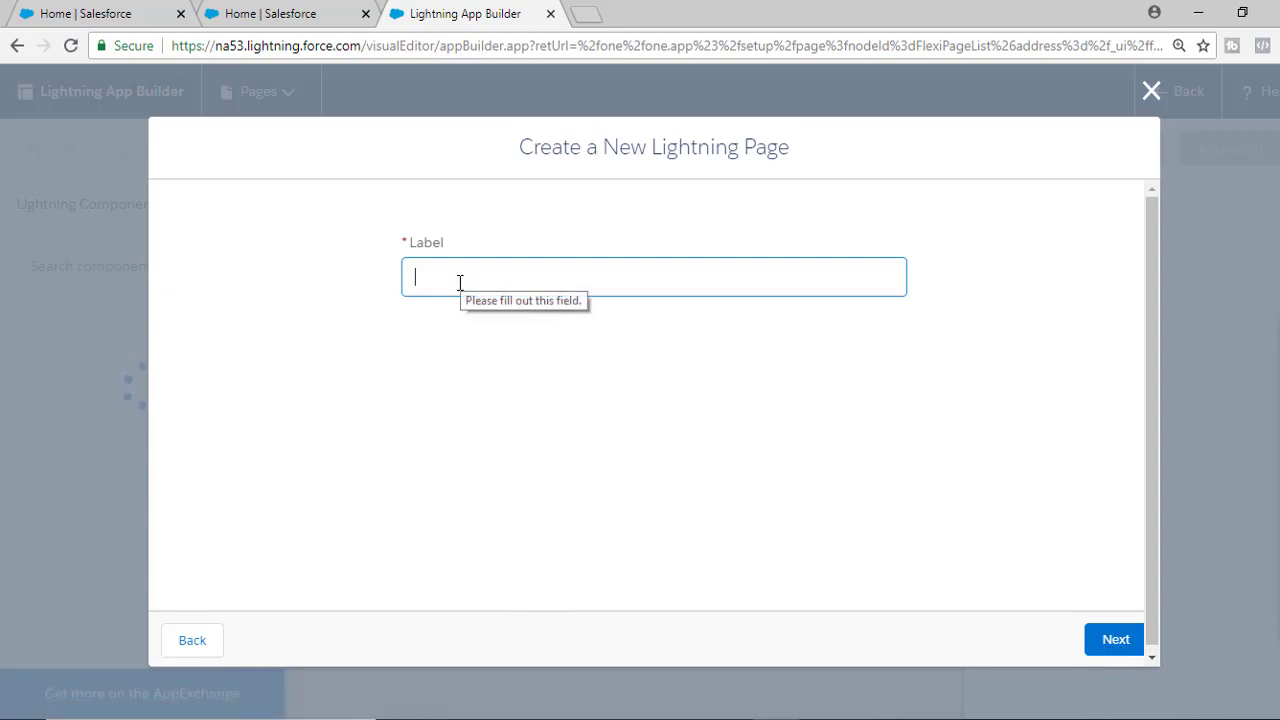
text(New )
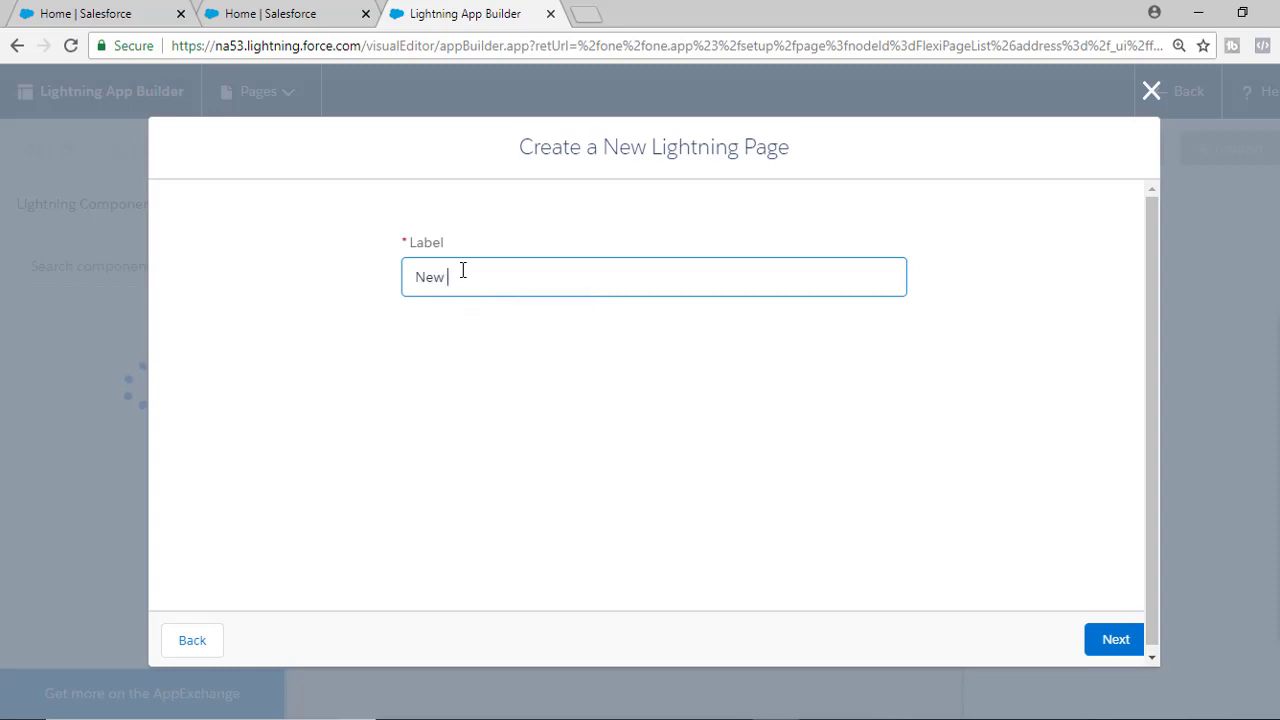
text(Heome Page MyTu)
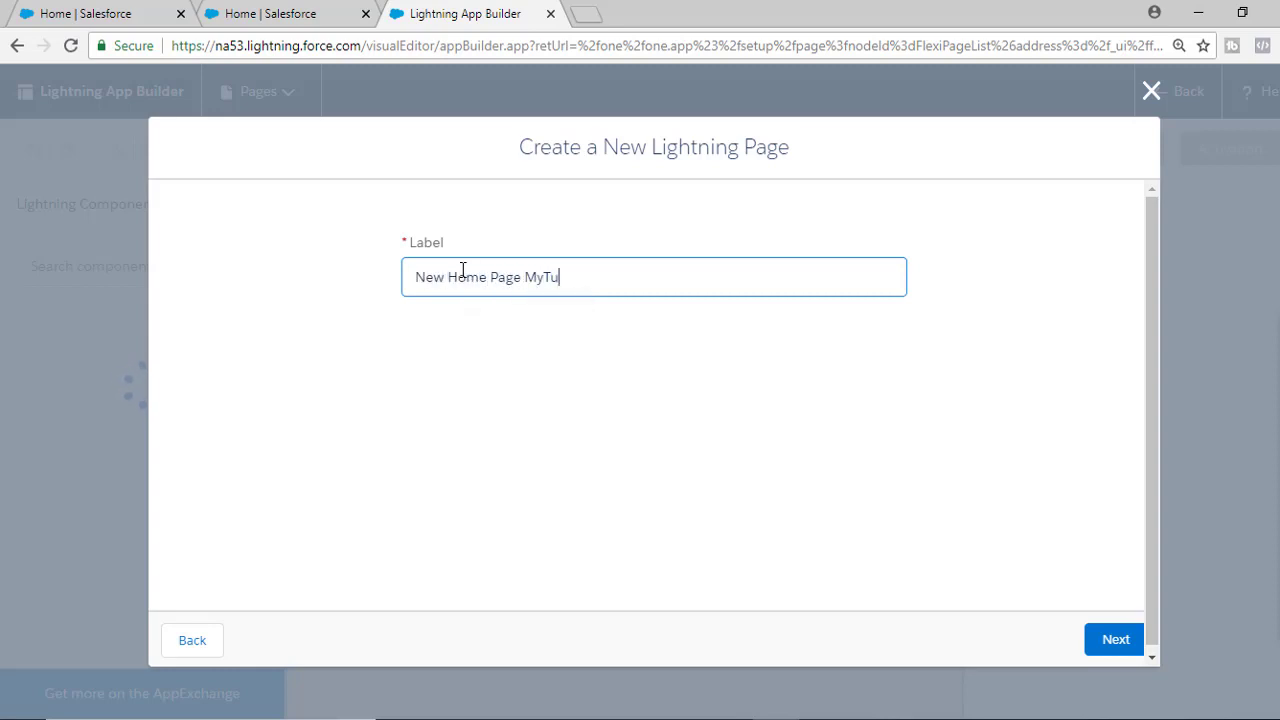
text(torialRack)
Step: Confirm the label, glance at the clone option, then finish with the Standard Home Page template
click(1115, 645)
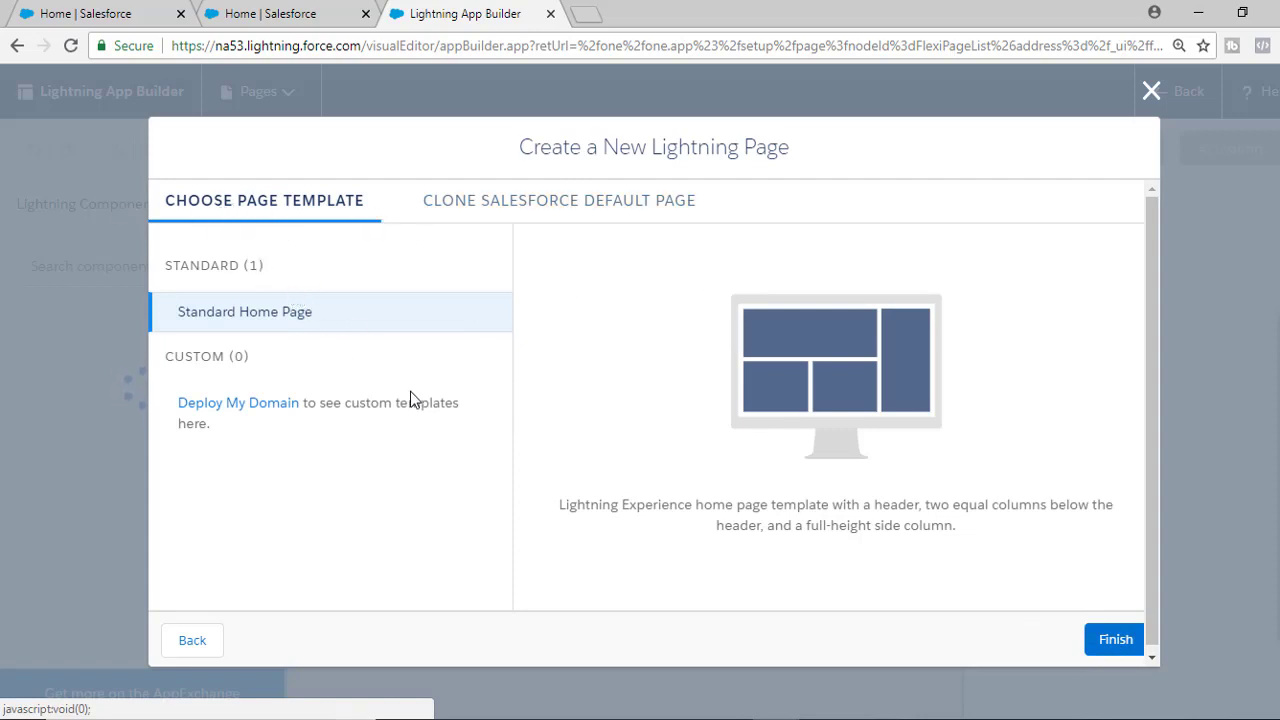
click(526, 207)
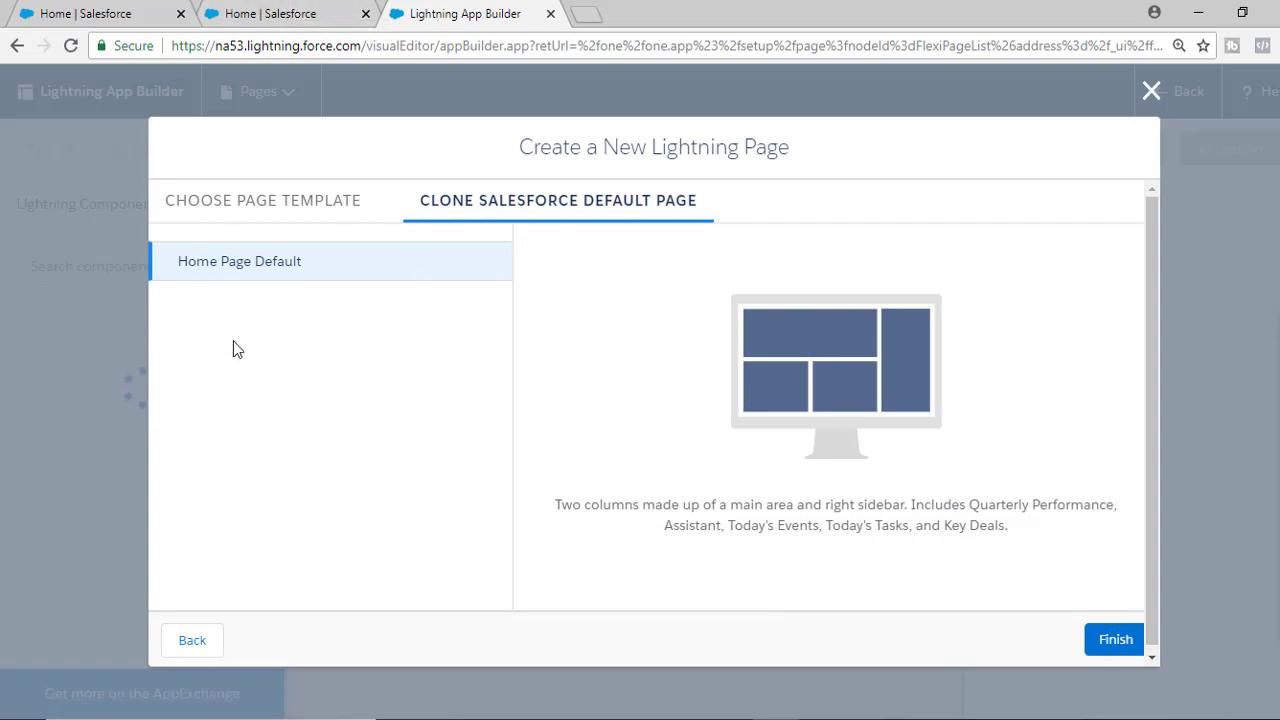
click(246, 214)
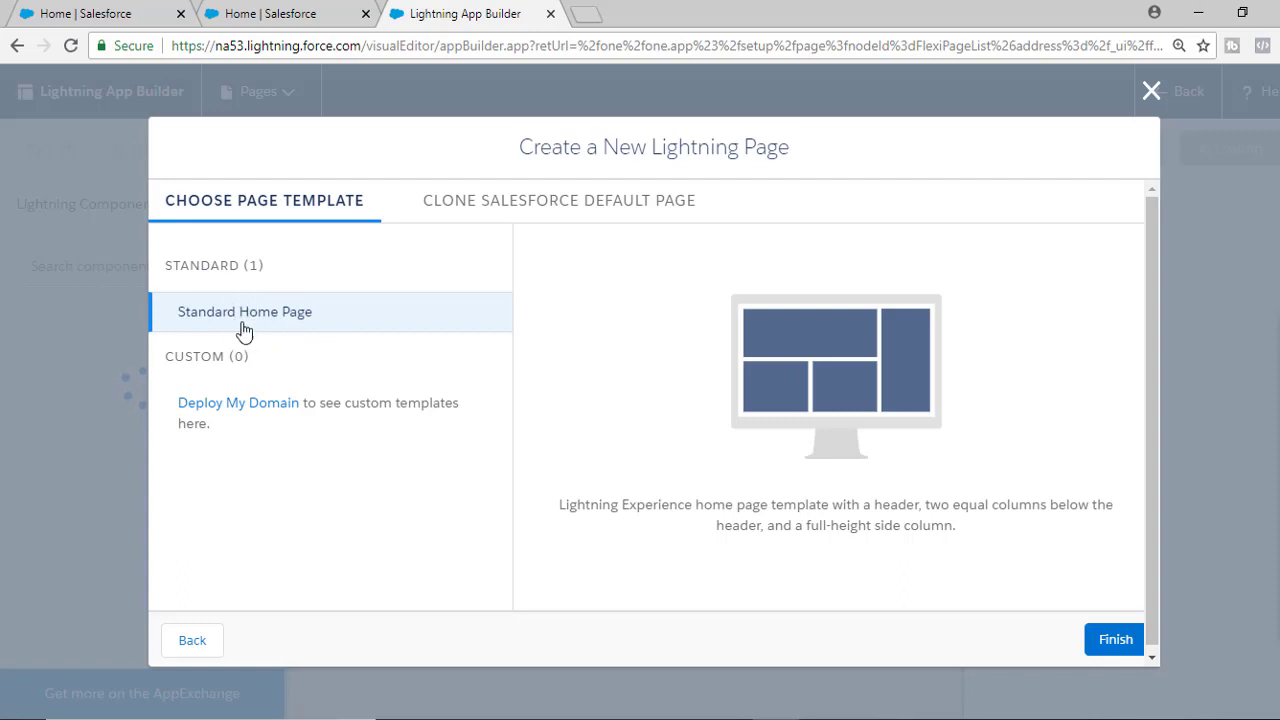
click(1113, 645)
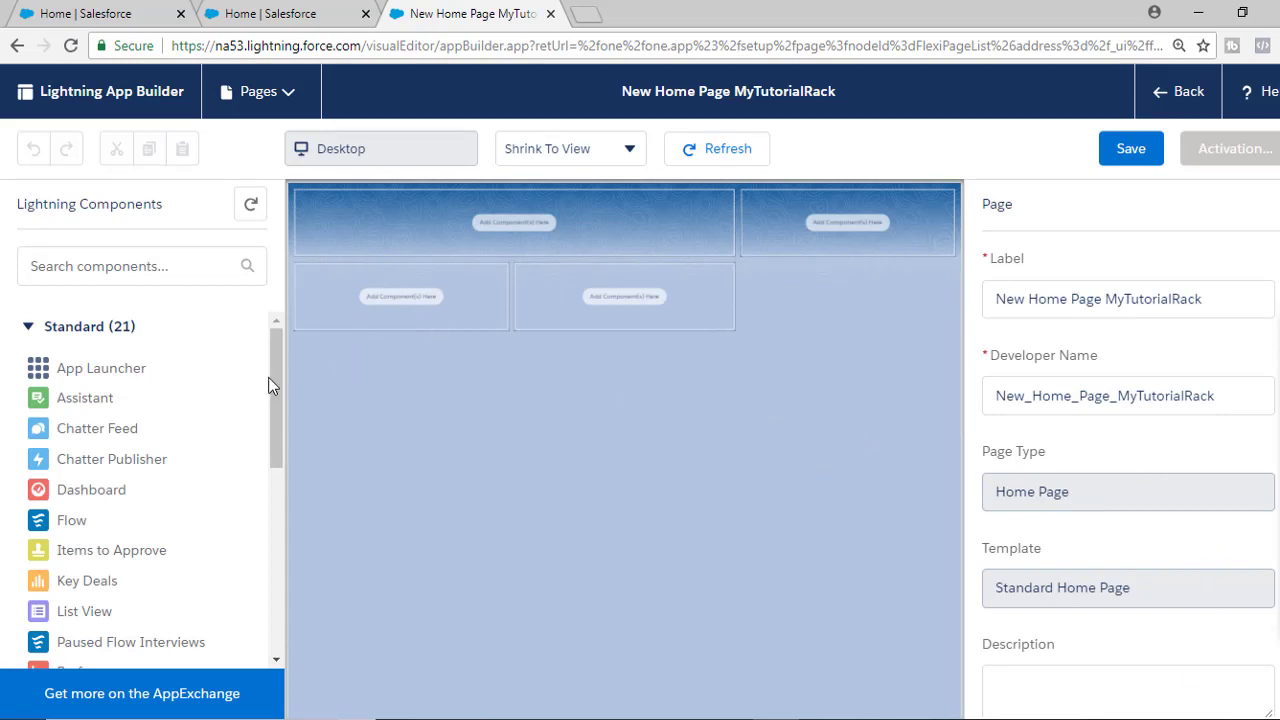
Step: Drag the Performance component into the lower-left region of the canvas
scroll(268, 377, down, 1)
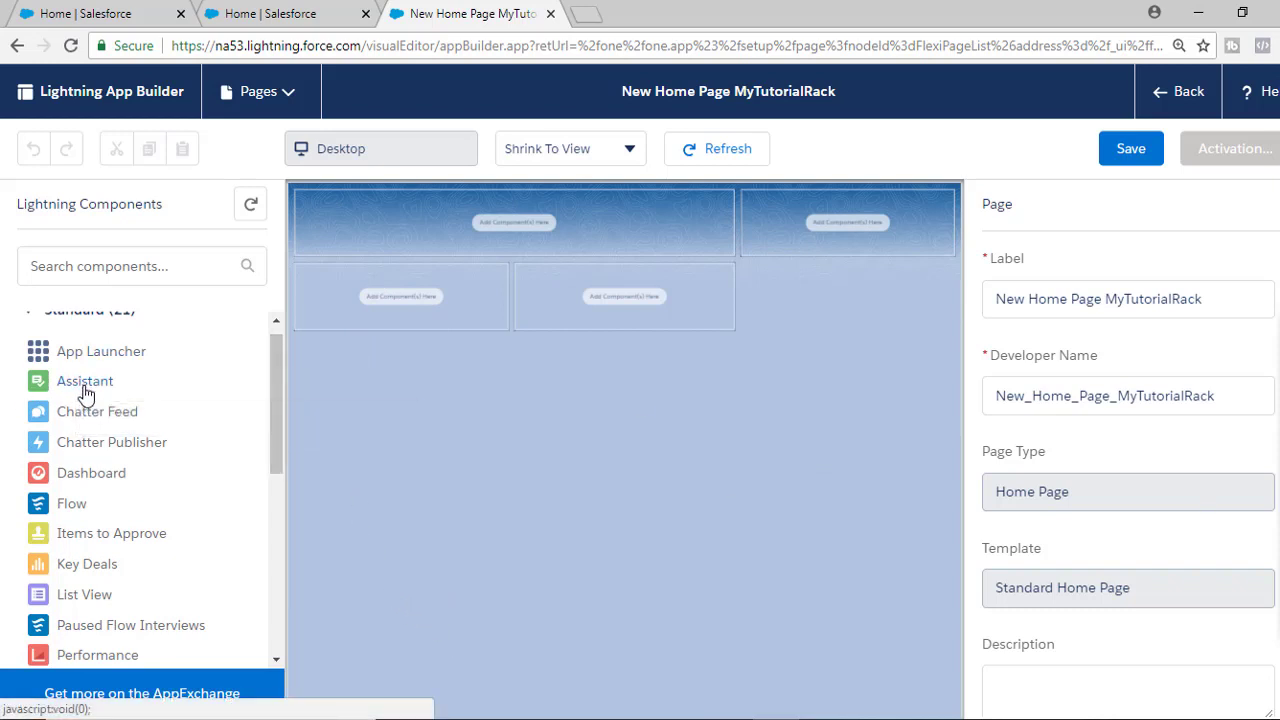
drag(277, 412, 276, 472)
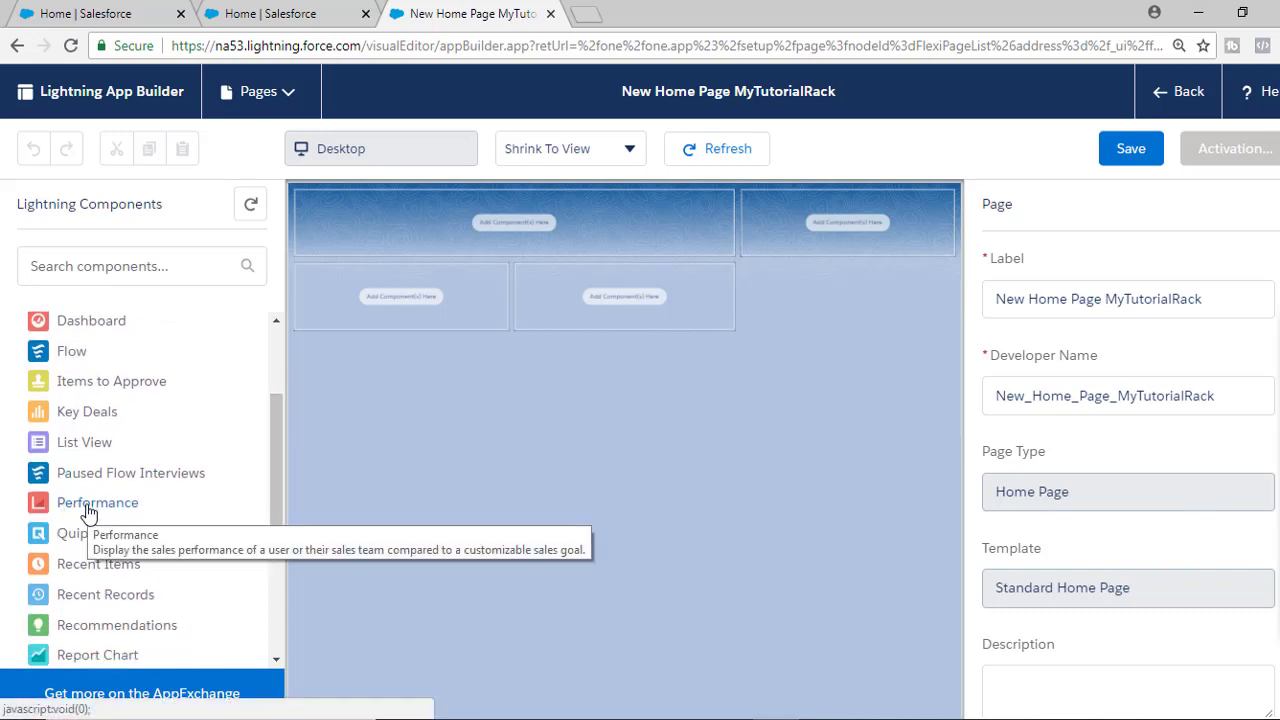
drag(88, 512, 368, 312)
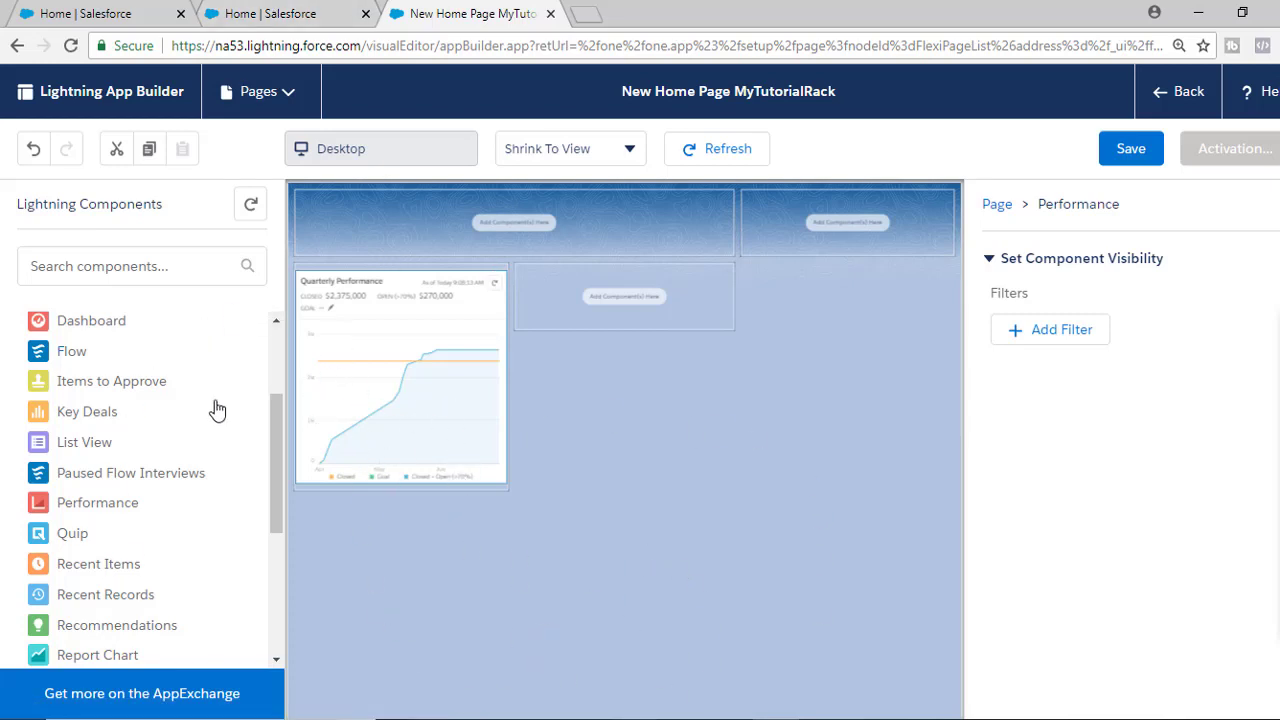
drag(277, 506, 193, 303)
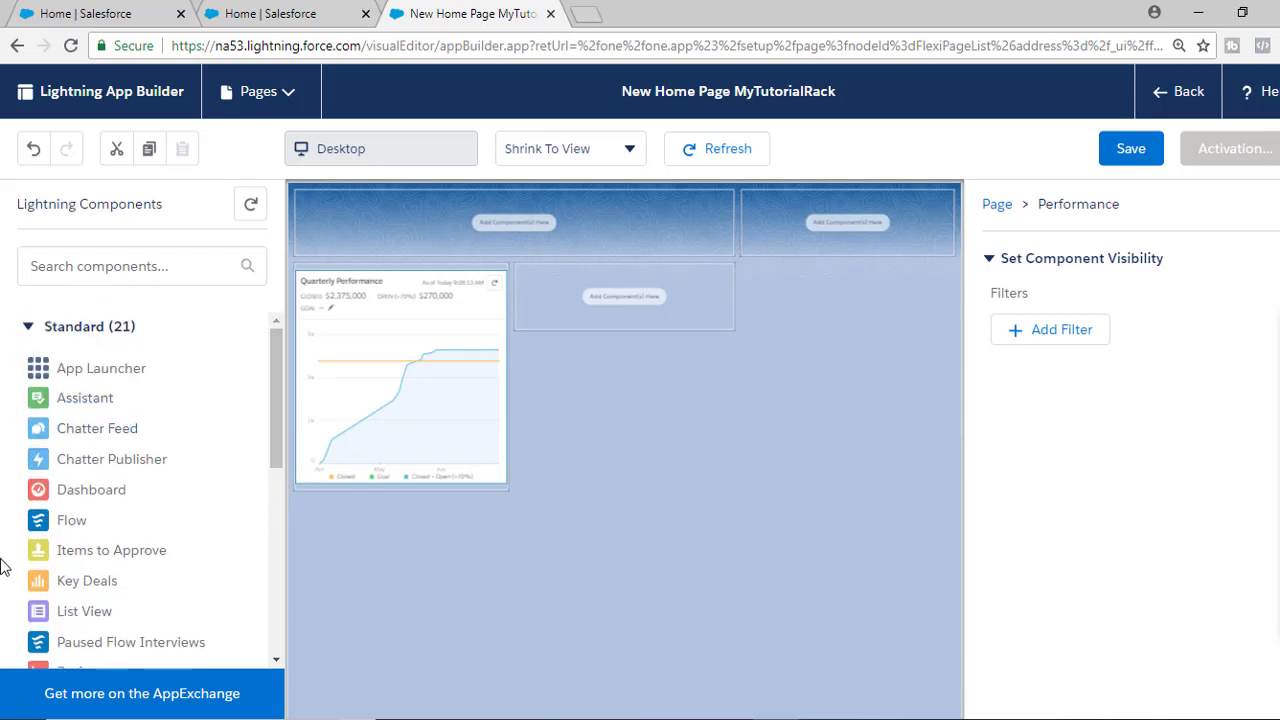
drag(277, 418, 251, 451)
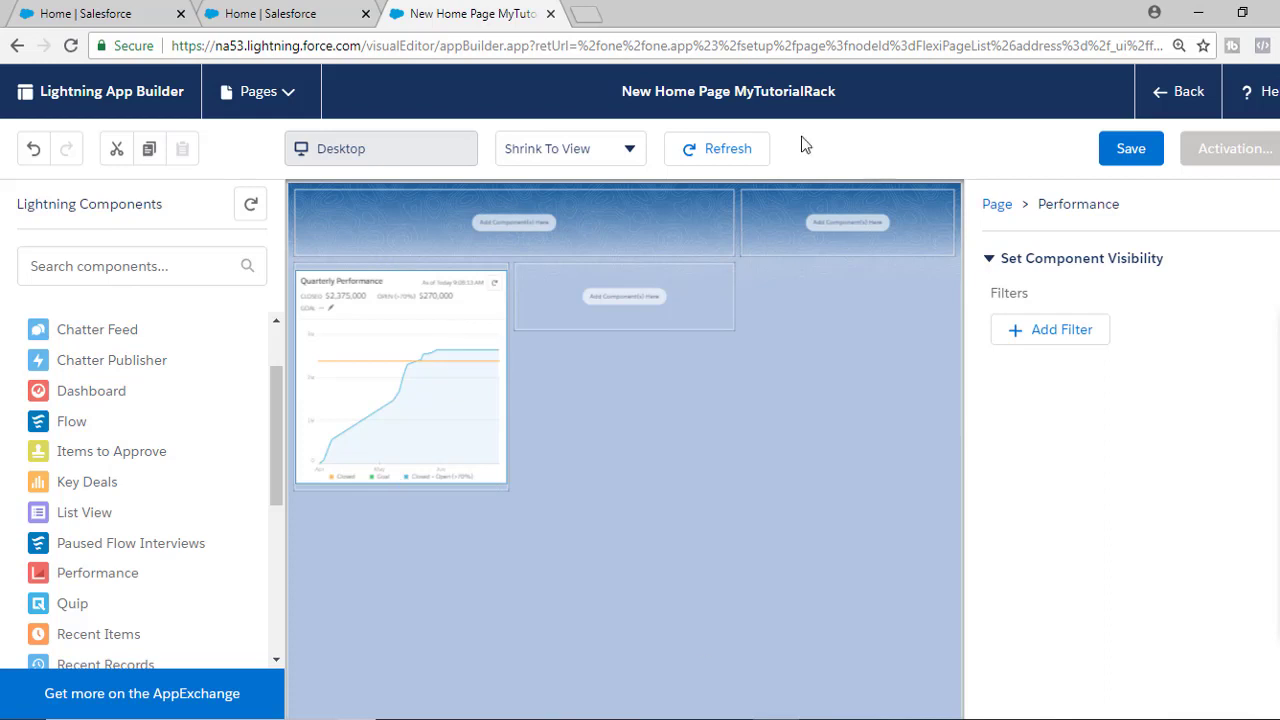
drag(280, 458, 259, 529)
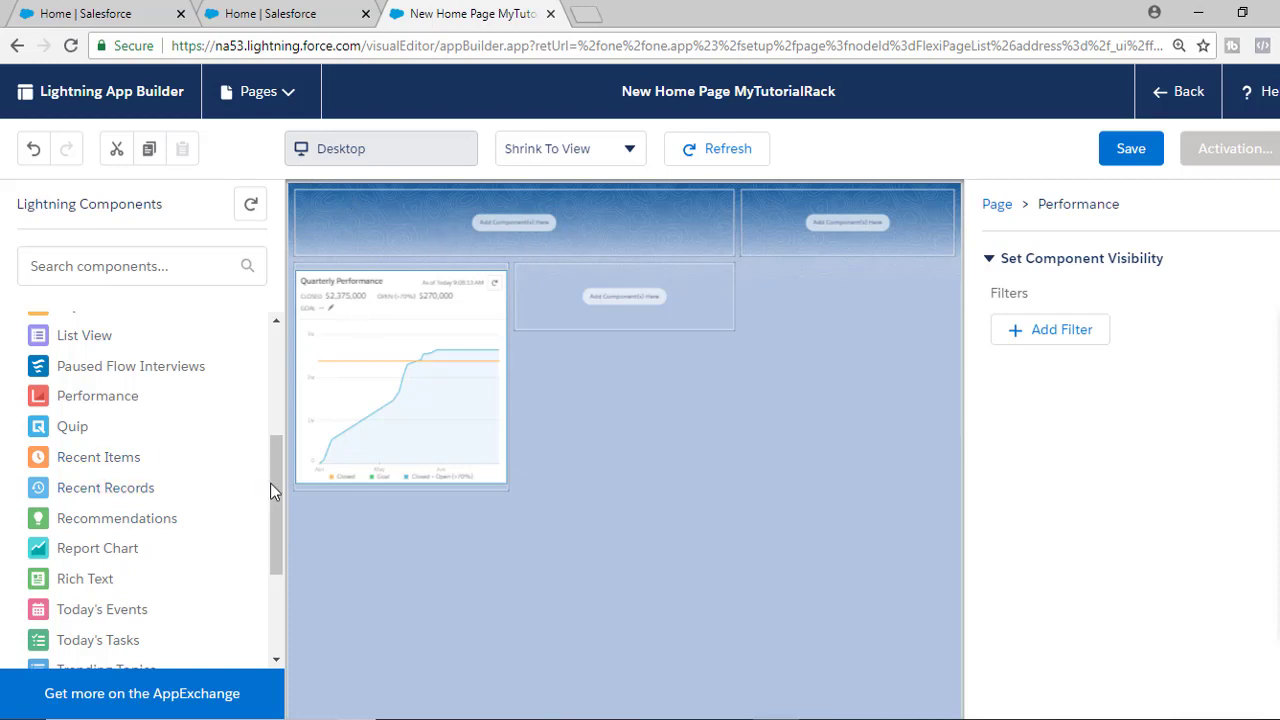
drag(270, 483, 274, 515)
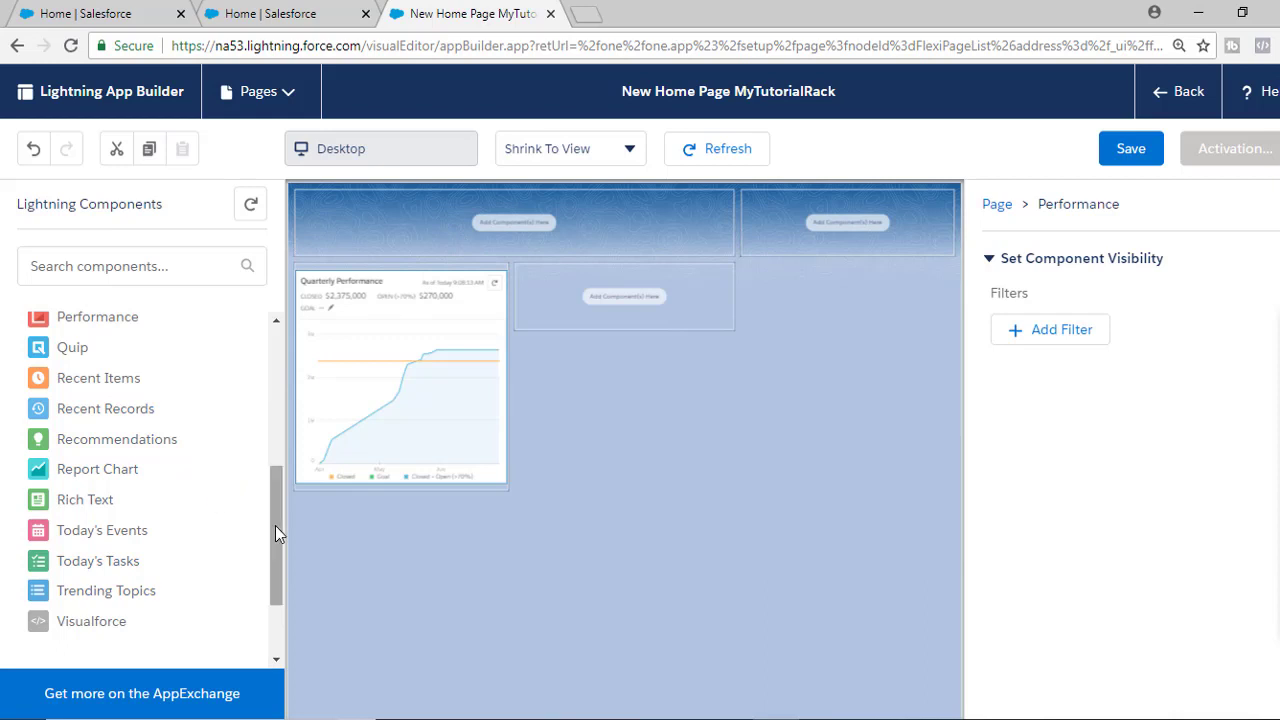
drag(275, 525, 275, 554)
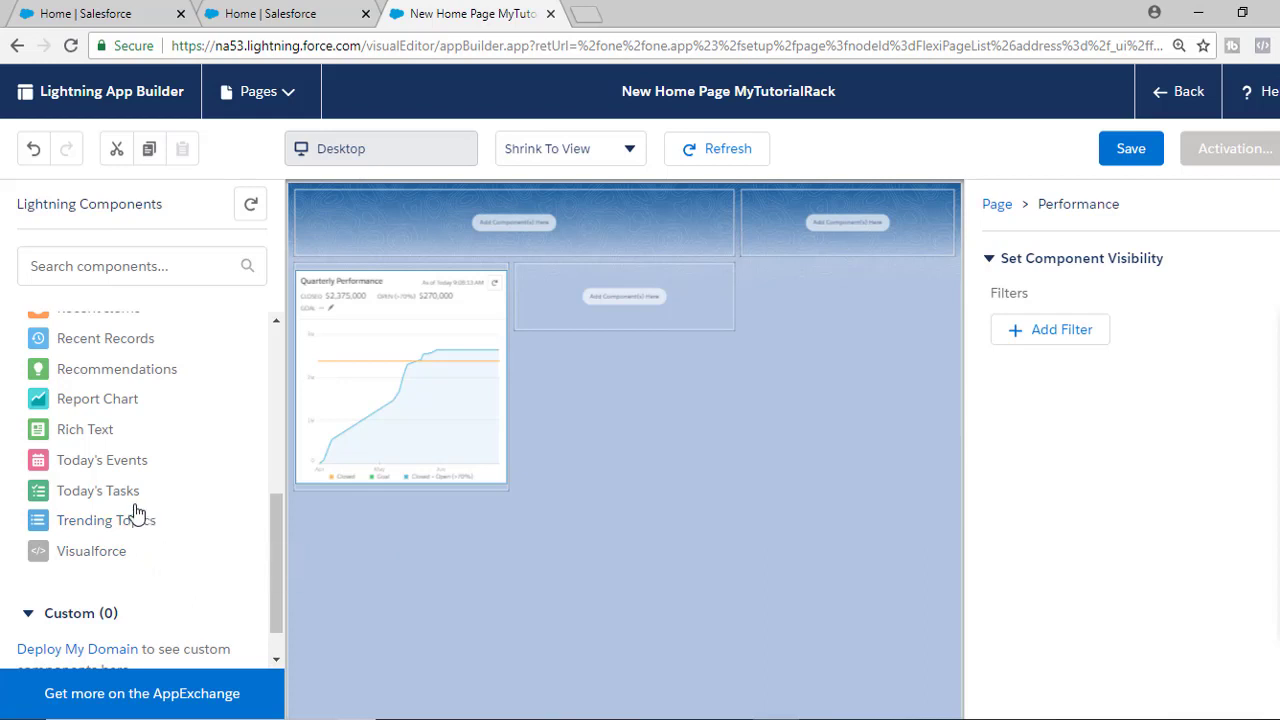
drag(268, 570, 289, 391)
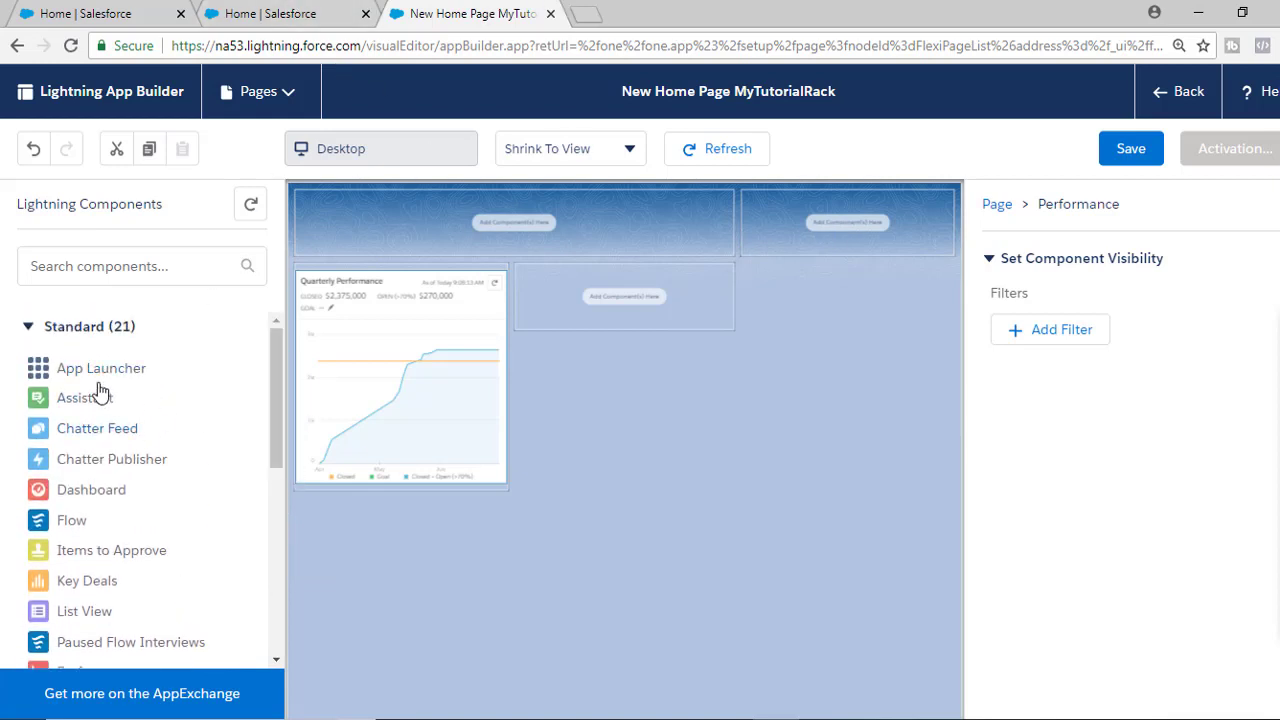
Step: Place Assistant in the top region, Chatter Feed lower-right, and Today's Tasks in the right column
drag(90, 404, 365, 228)
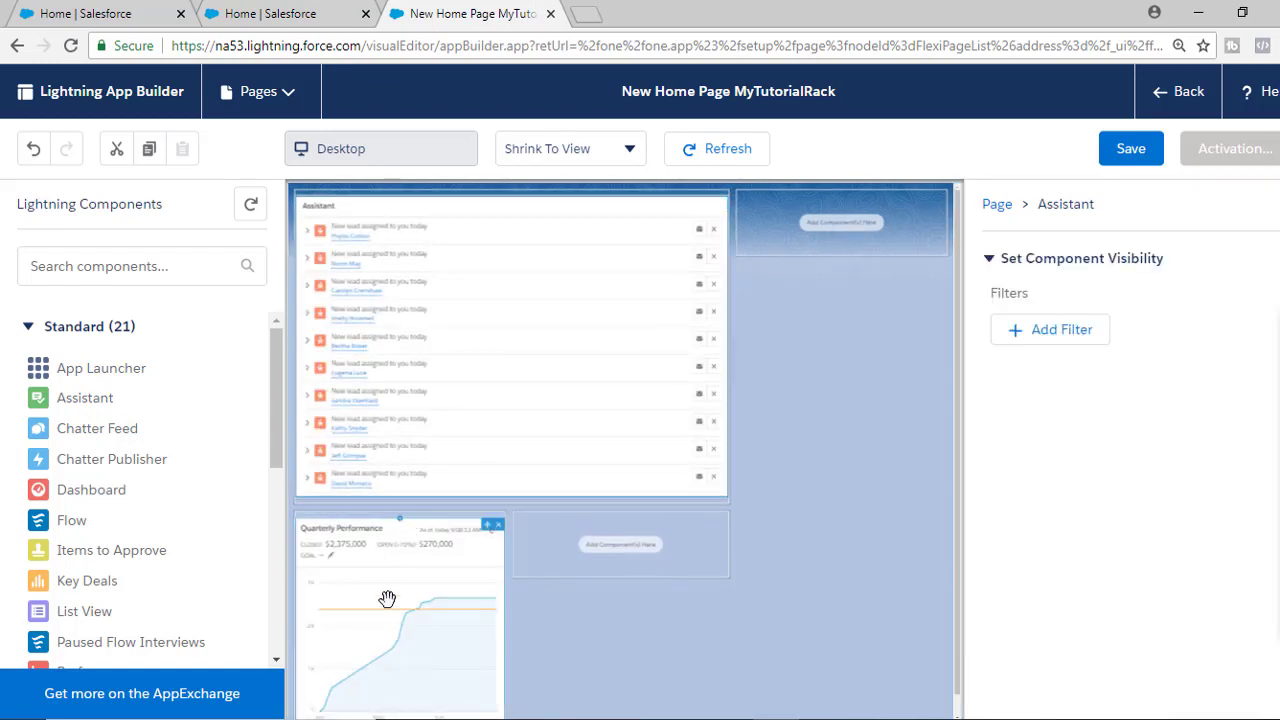
scroll(390, 594, down, 1)
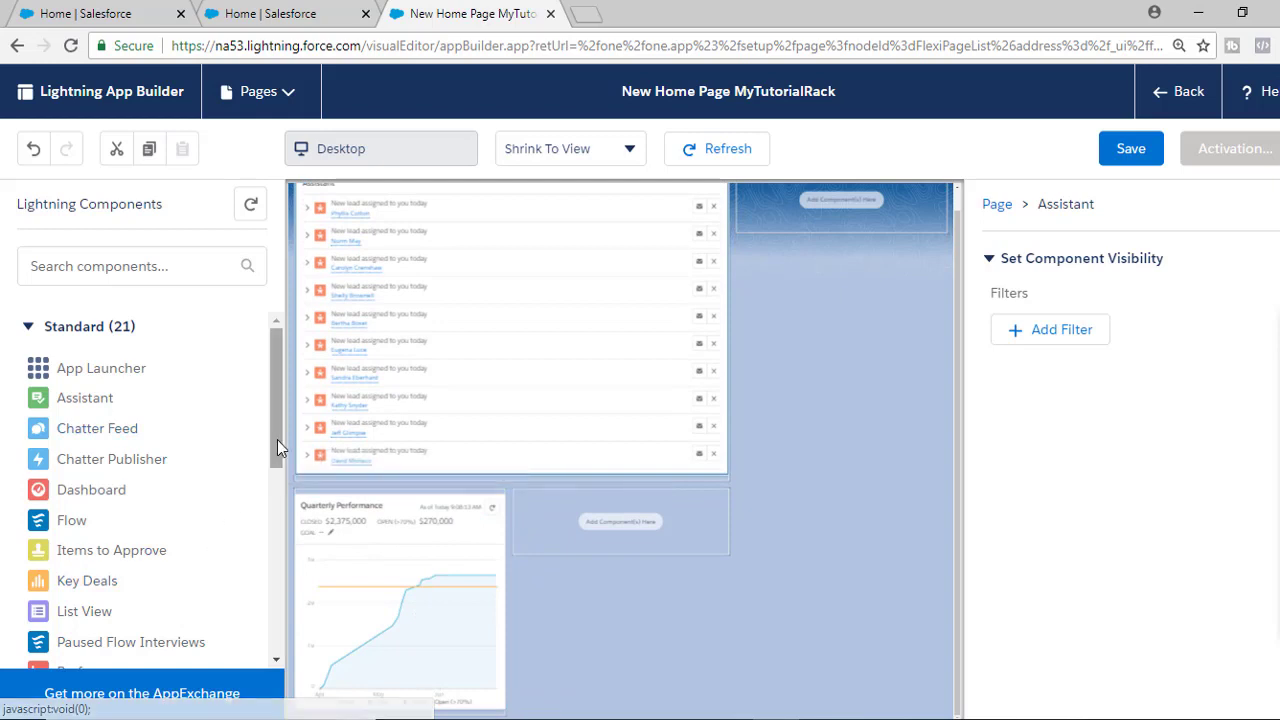
drag(277, 440, 277, 448)
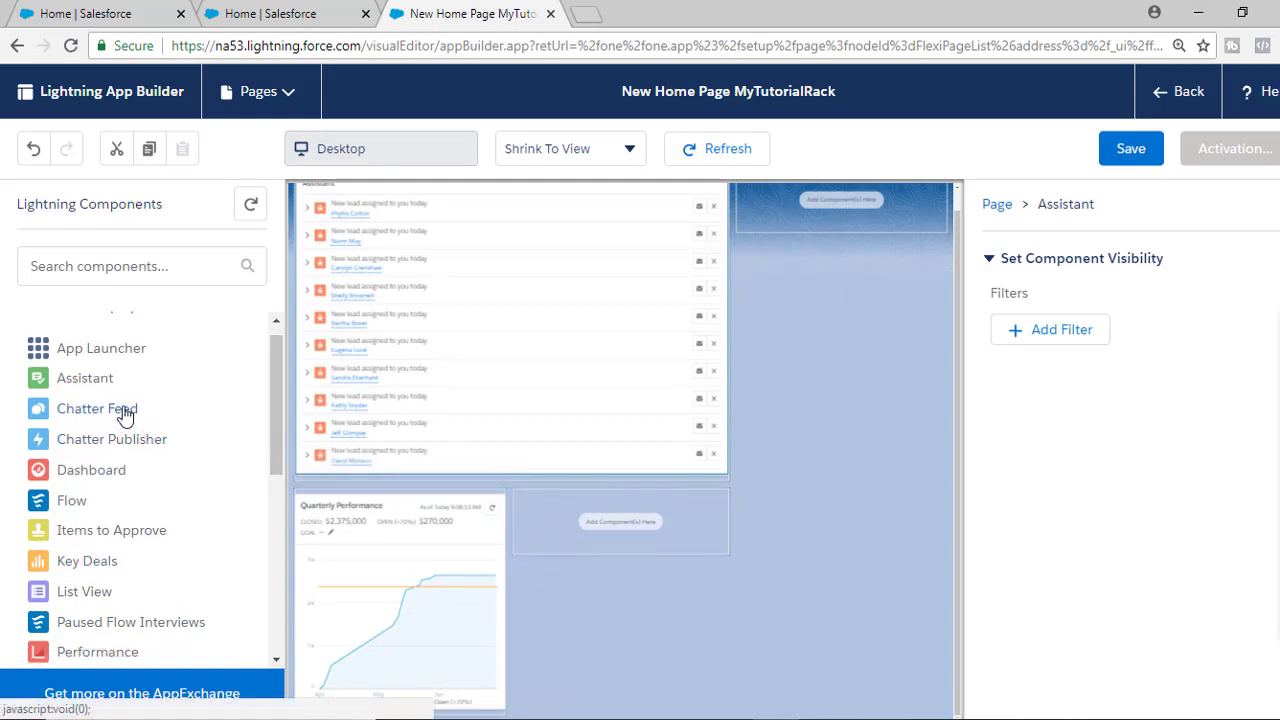
drag(115, 420, 594, 557)
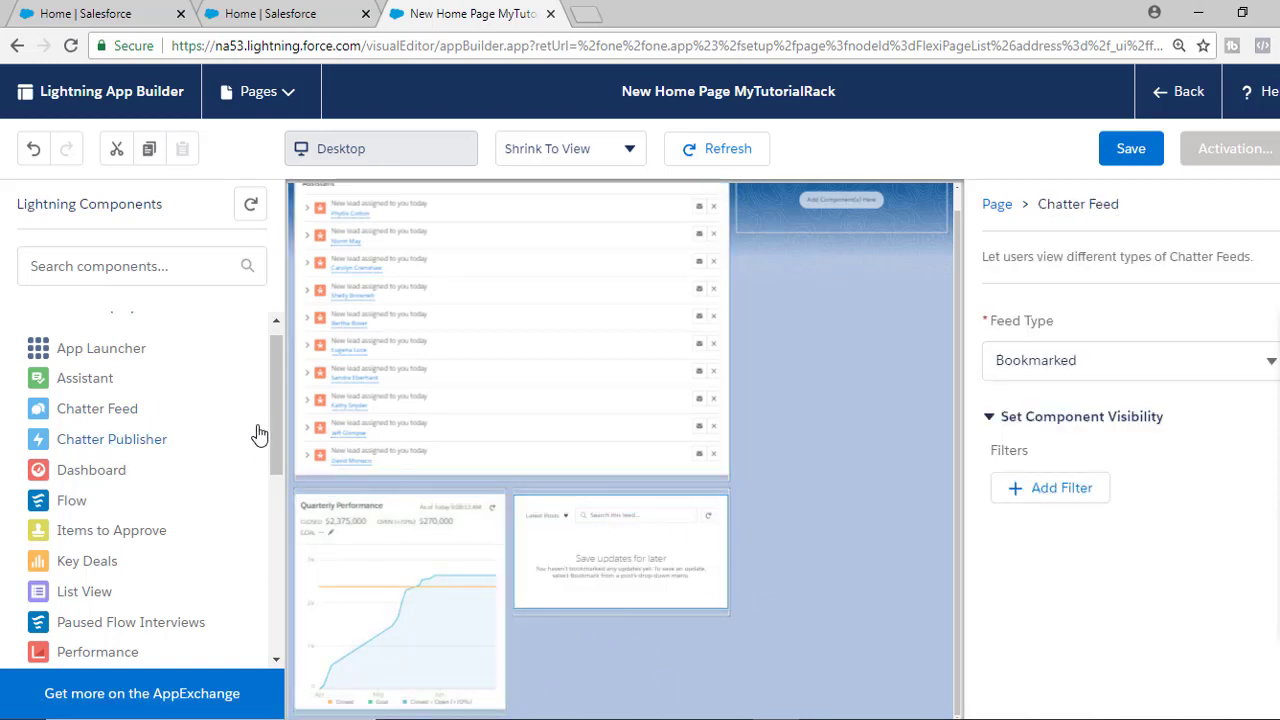
drag(278, 446, 265, 607)
drag(105, 484, 784, 222)
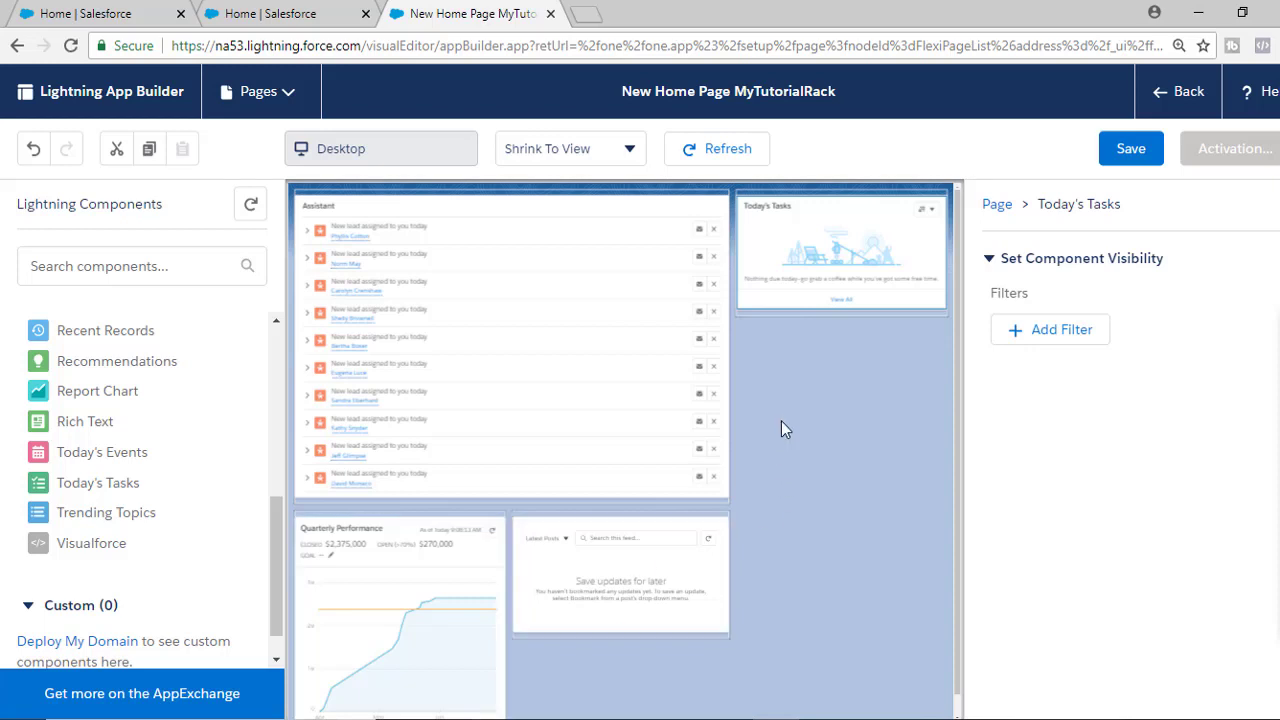
Step: Delete the Chatter Feed component, leaving the lower-right region empty
drag(271, 598, 290, 362)
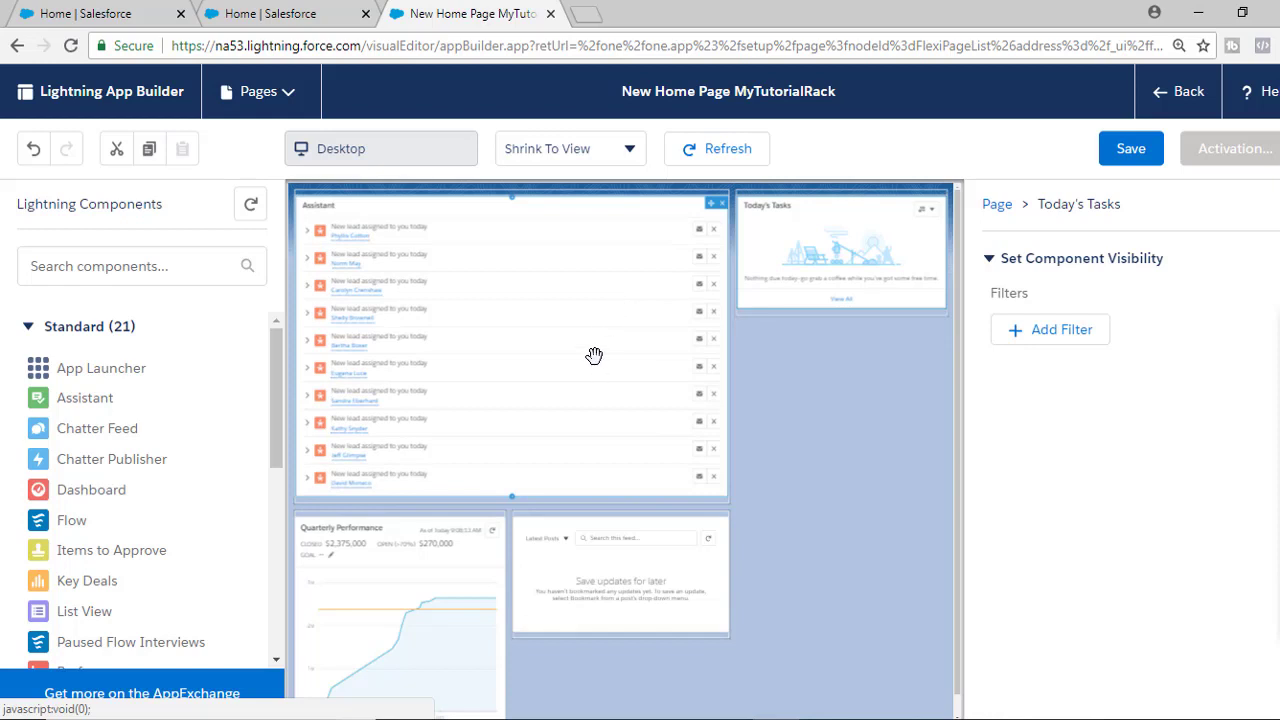
scroll(360, 600, down, 1)
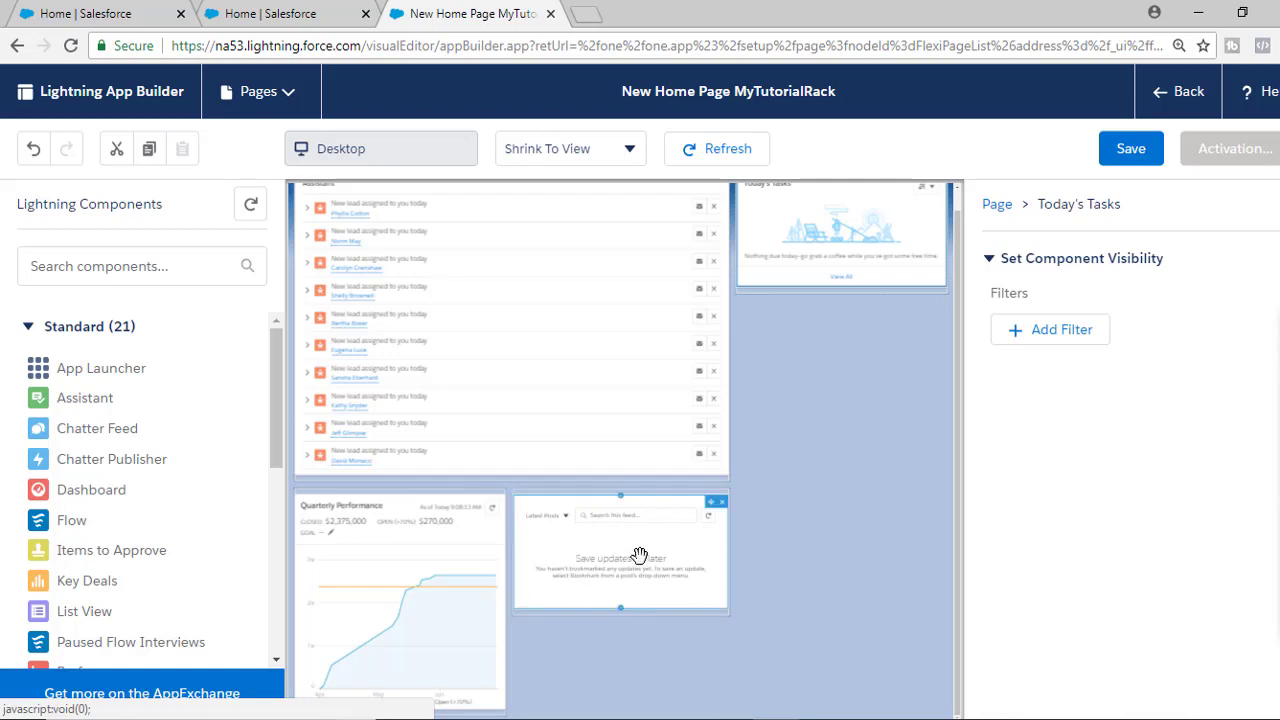
click(725, 509)
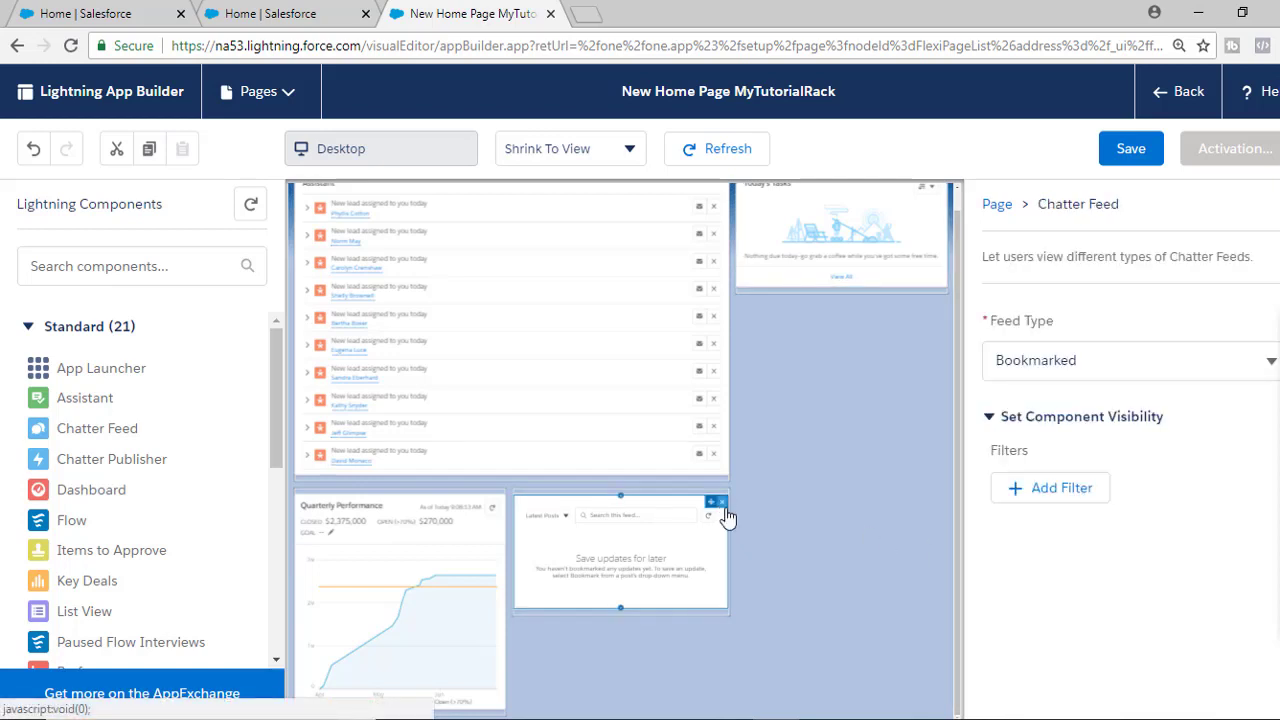
click(724, 503)
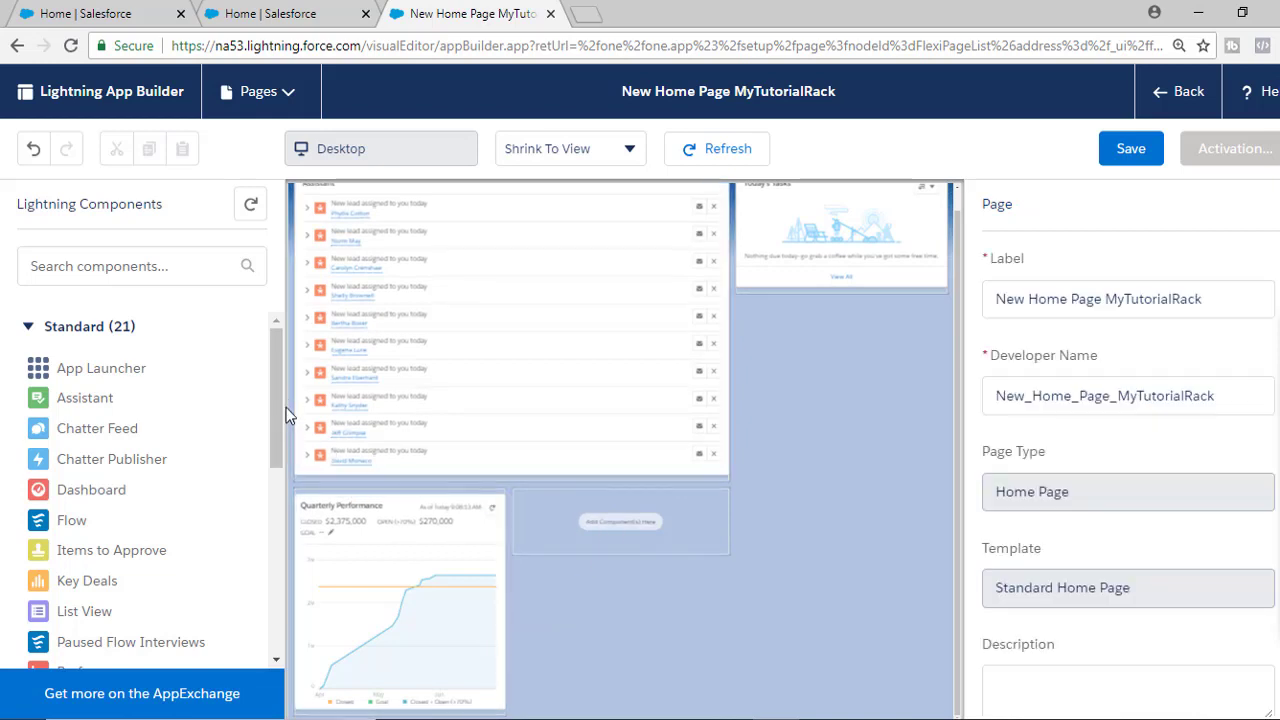
Step: Add and delete a Recent Items component, then place Recent Records beside Quarterly Performance
drag(273, 424, 272, 550)
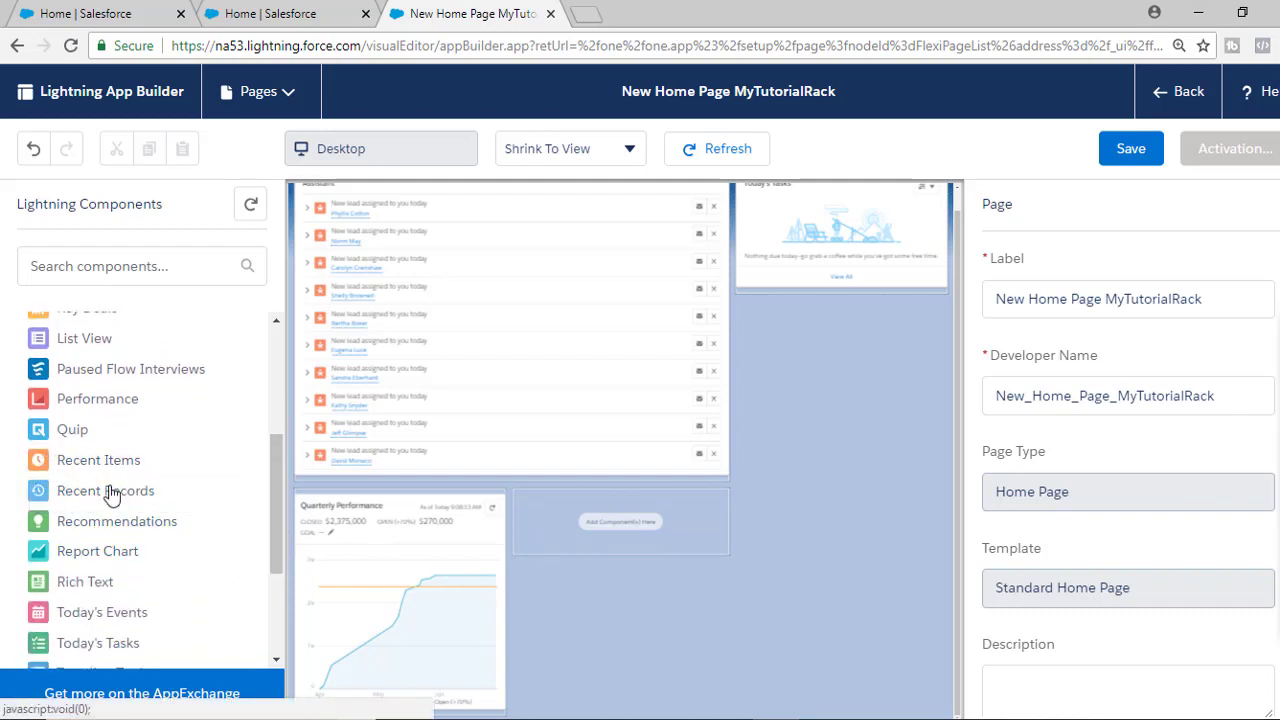
drag(80, 462, 530, 545)
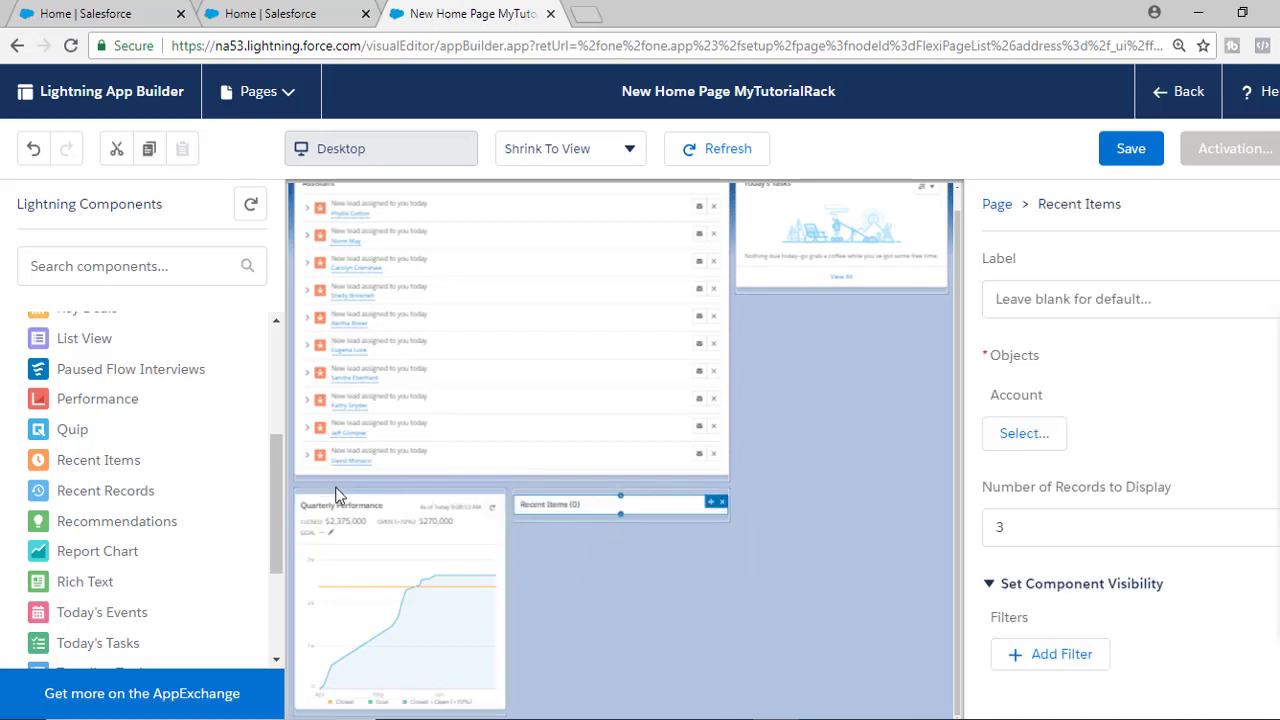
click(722, 502)
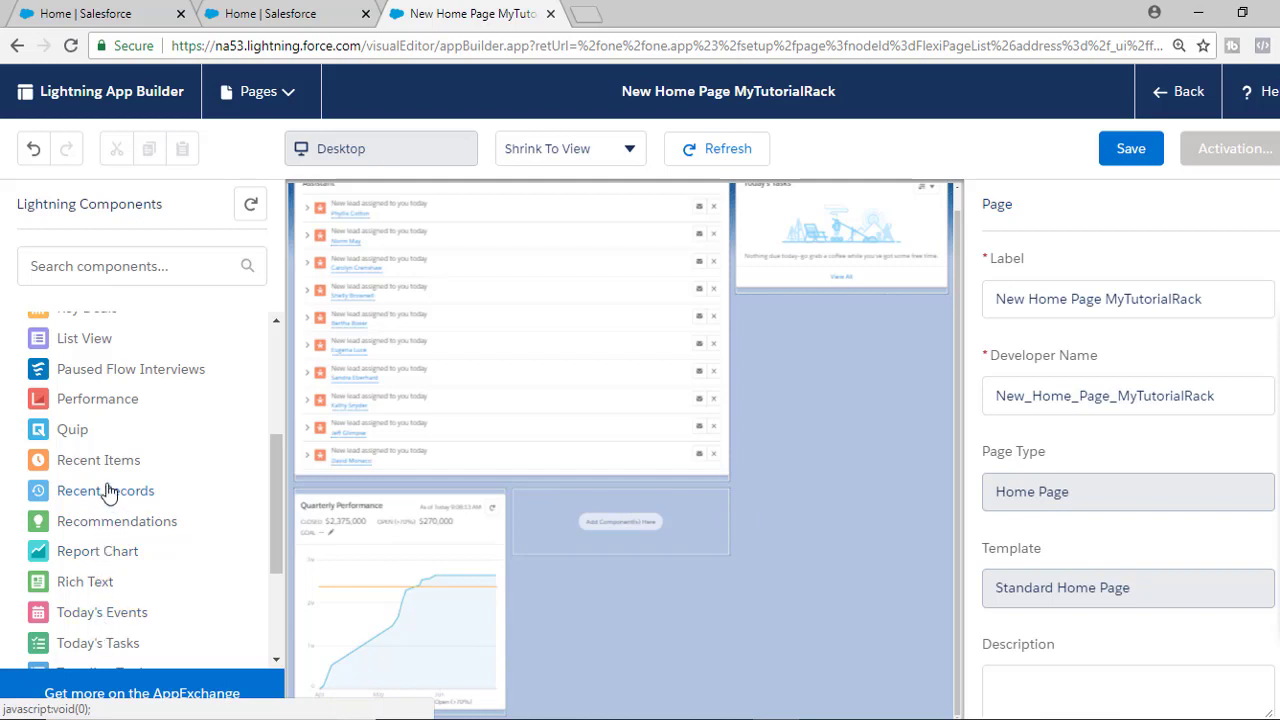
drag(140, 490, 620, 540)
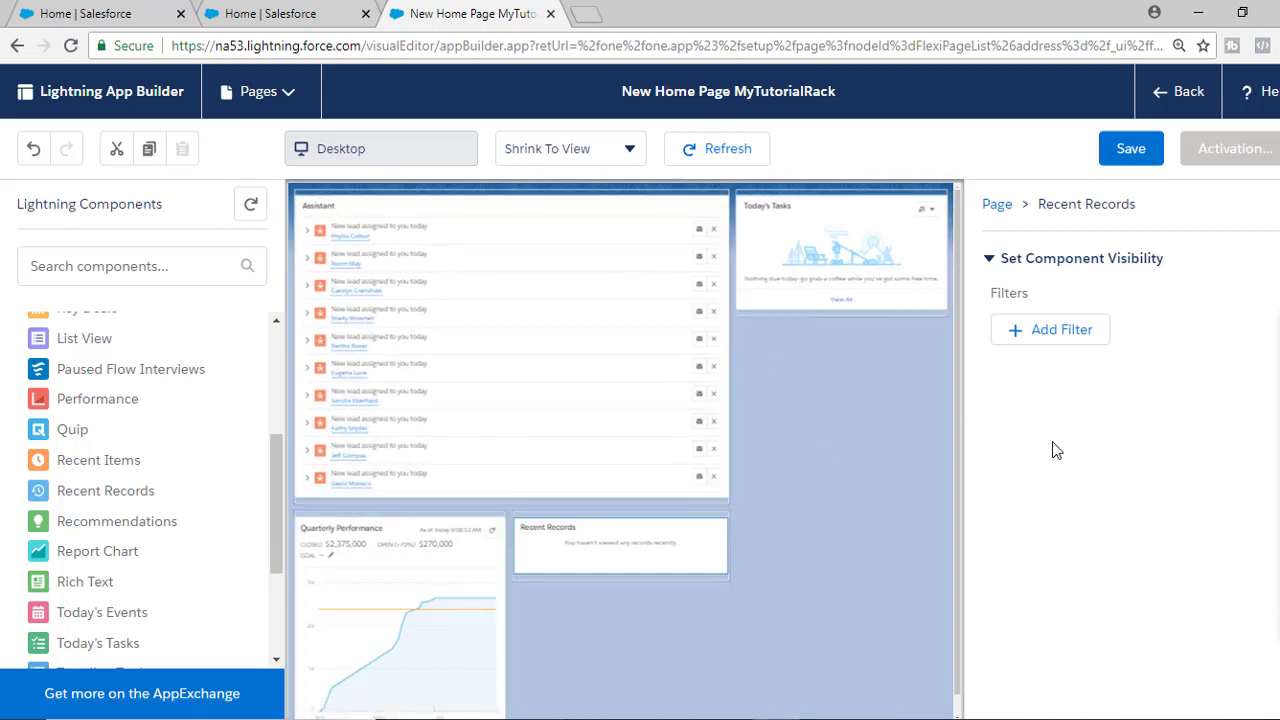
Step: Save the New Home Page MyTutorialRack page
click(1140, 158)
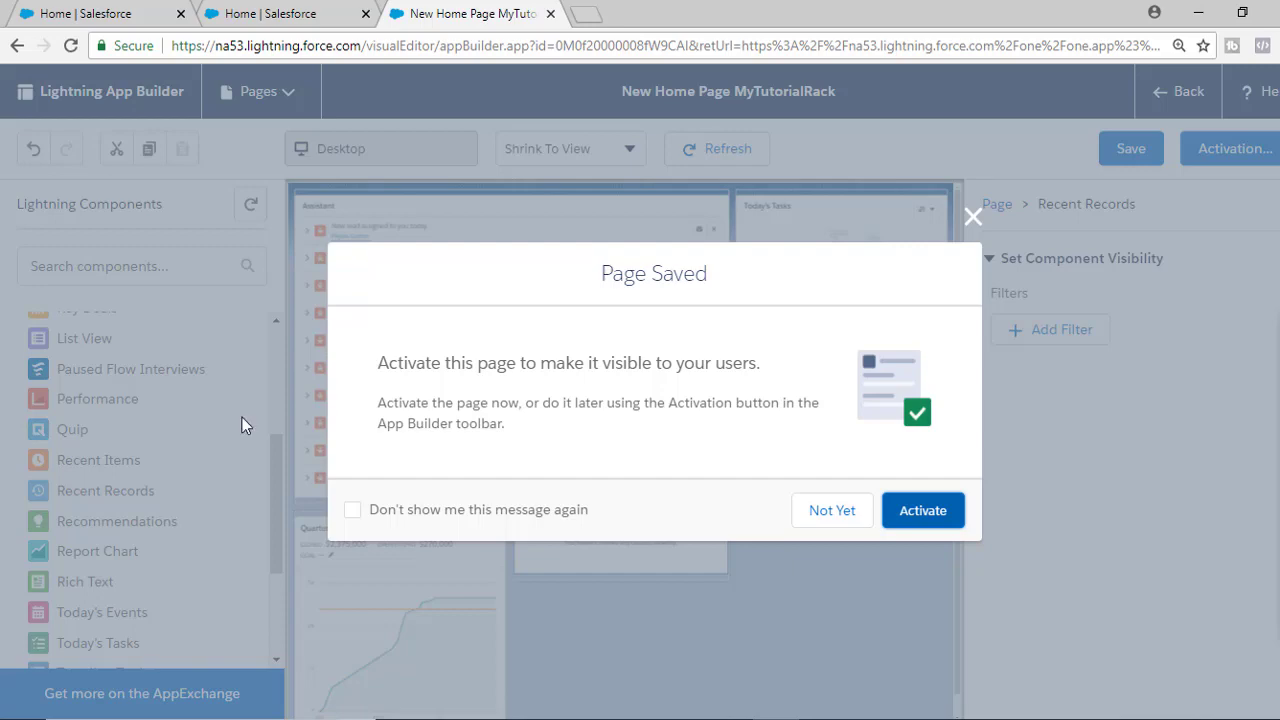
Step: Choose Activate and continue with profile-specific assignment to the profile list
click(922, 512)
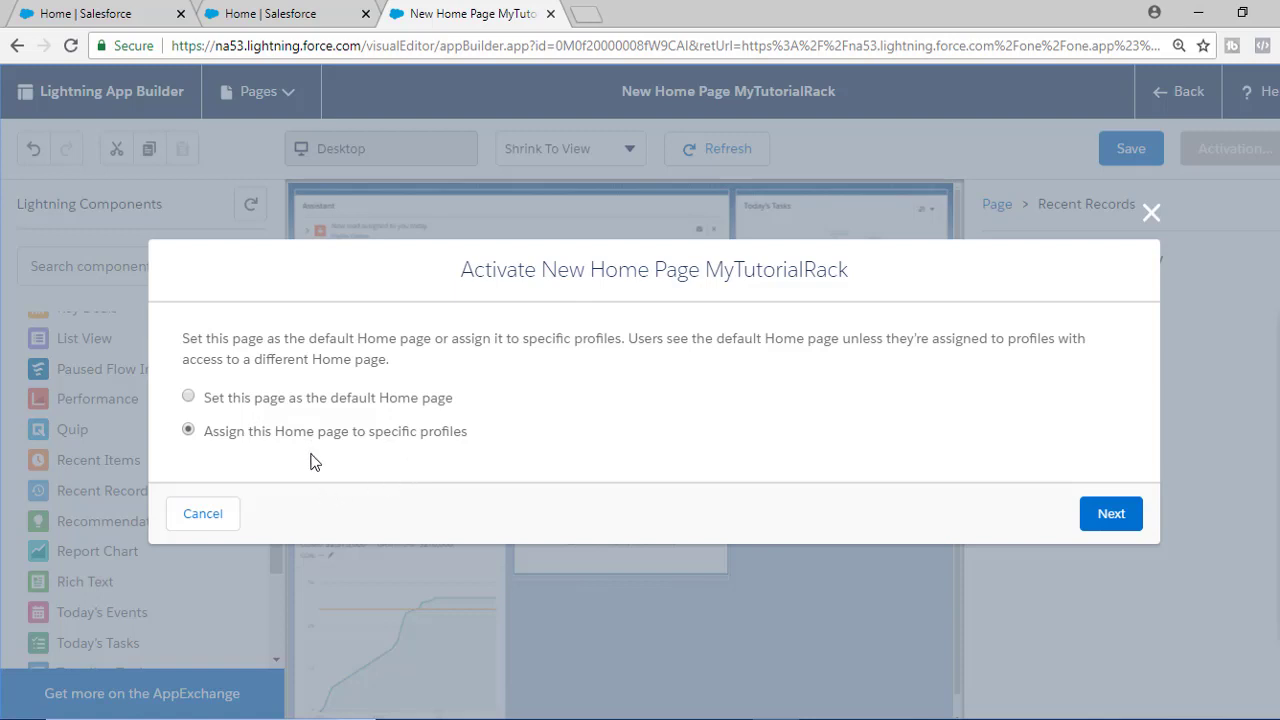
click(1109, 516)
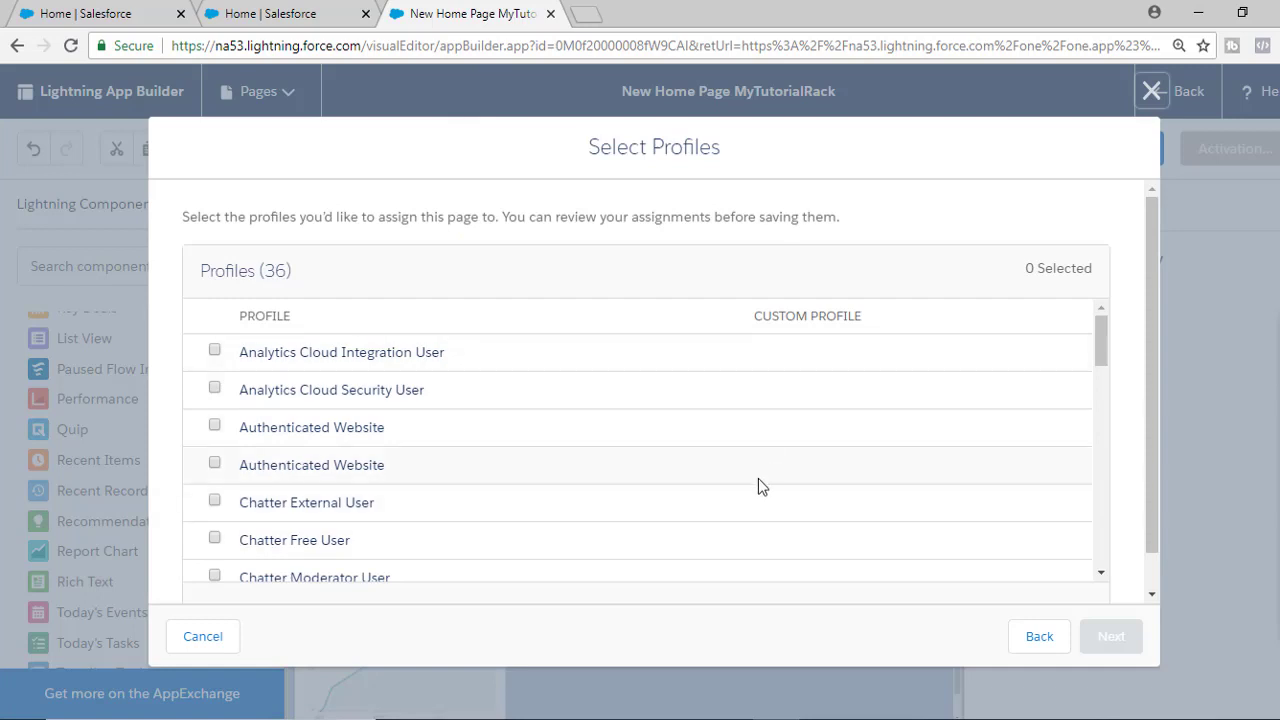
Step: Select the System Administrator profile for the page and continue to Review Assignments
drag(1101, 351, 1100, 552)
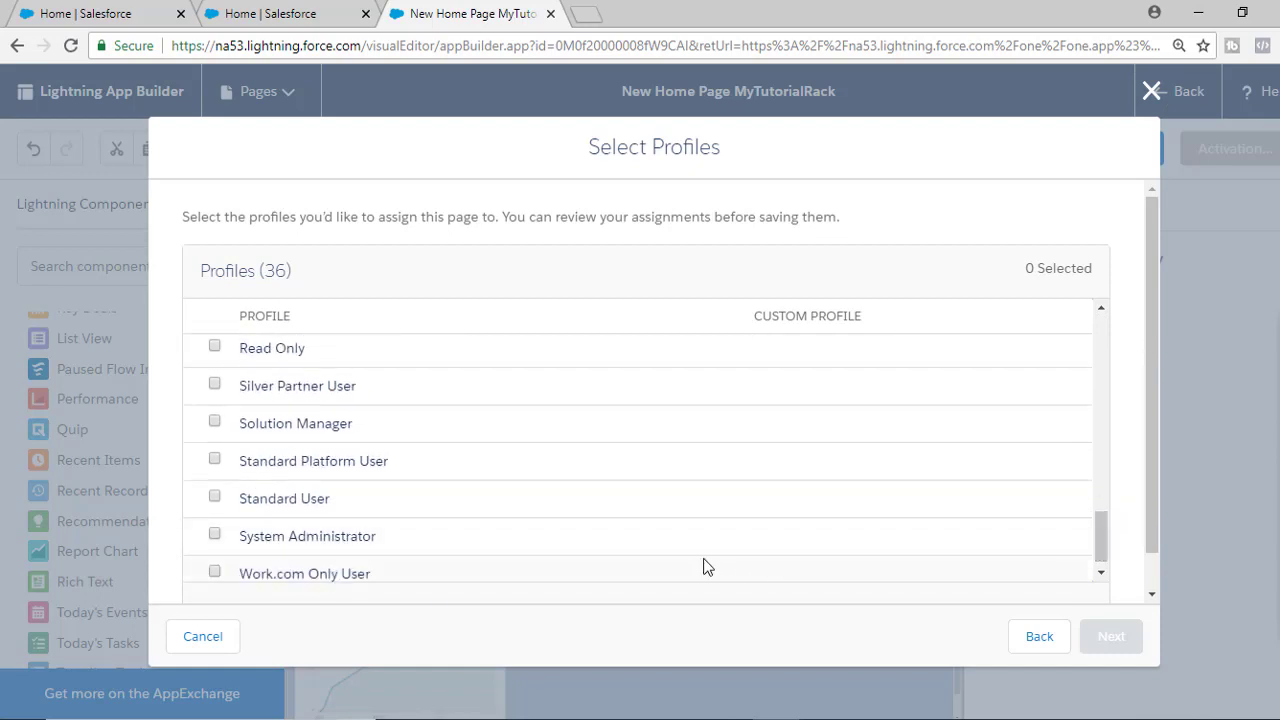
click(215, 535)
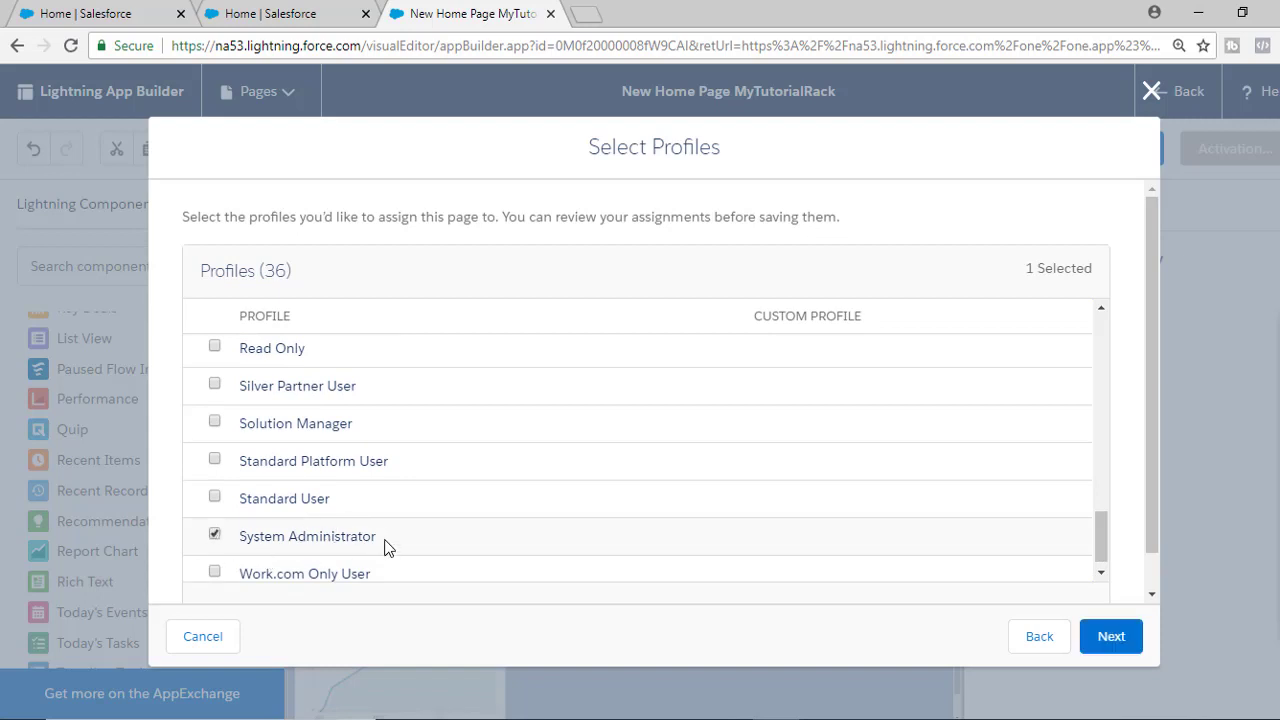
drag(388, 548, 237, 548)
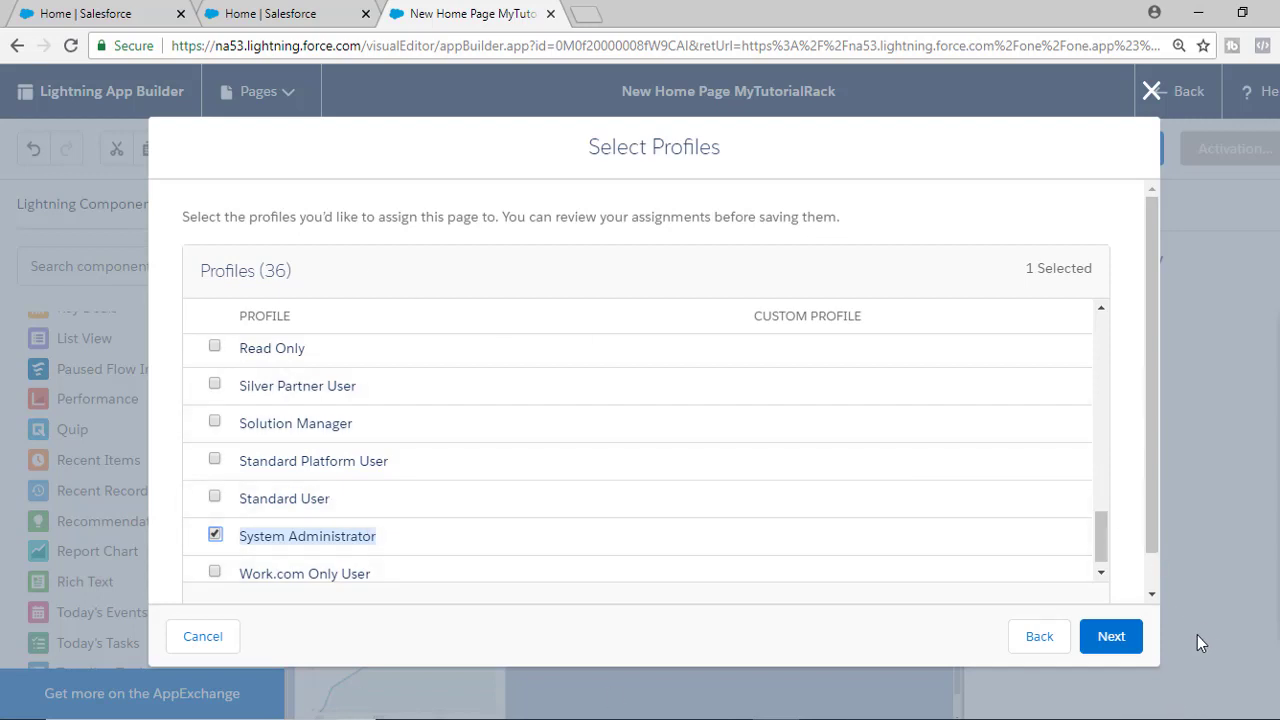
click(1112, 638)
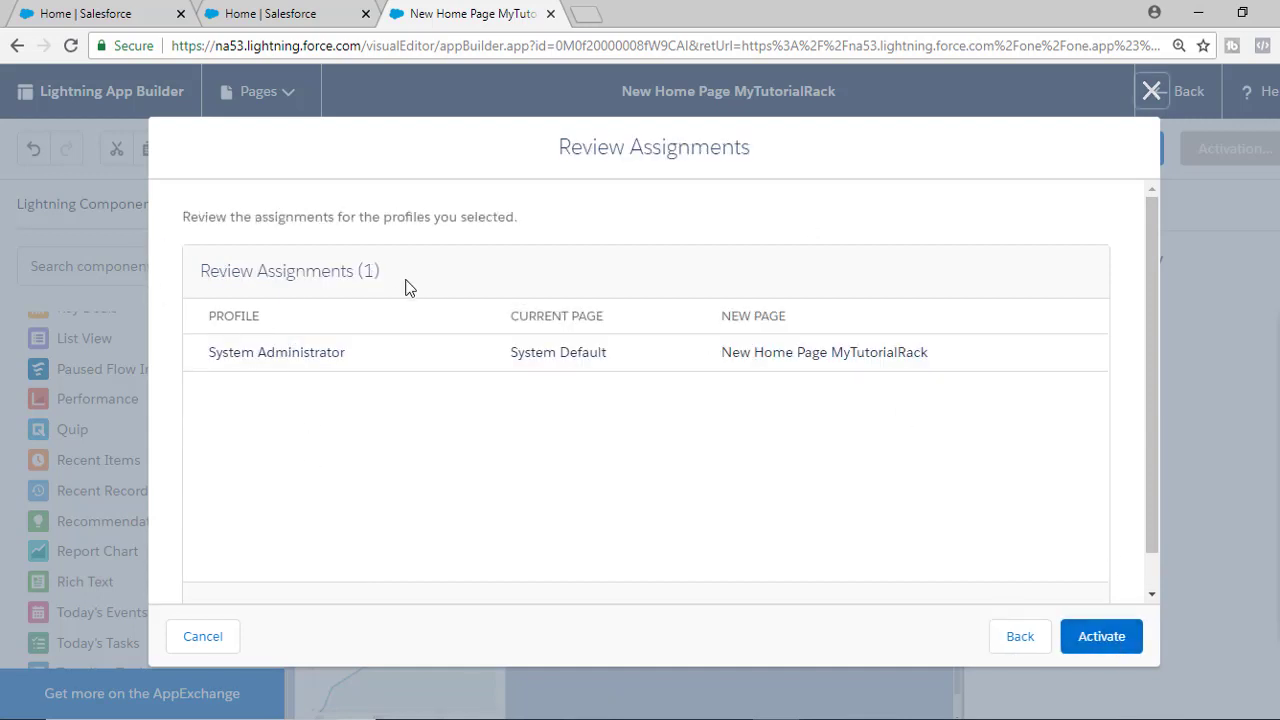
Step: Activate and save New Home Page MyTutorialRack for System Administrators, then return to the Salesforce Home tab
click(1102, 636)
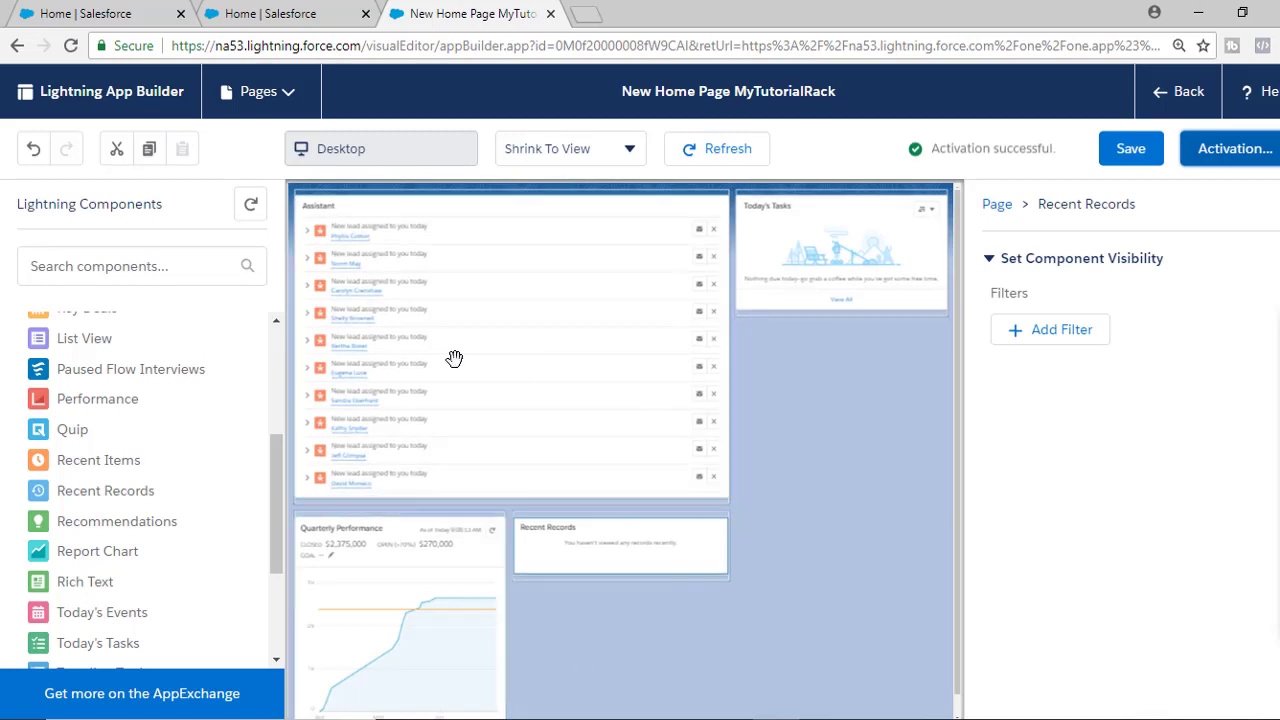
click(1130, 152)
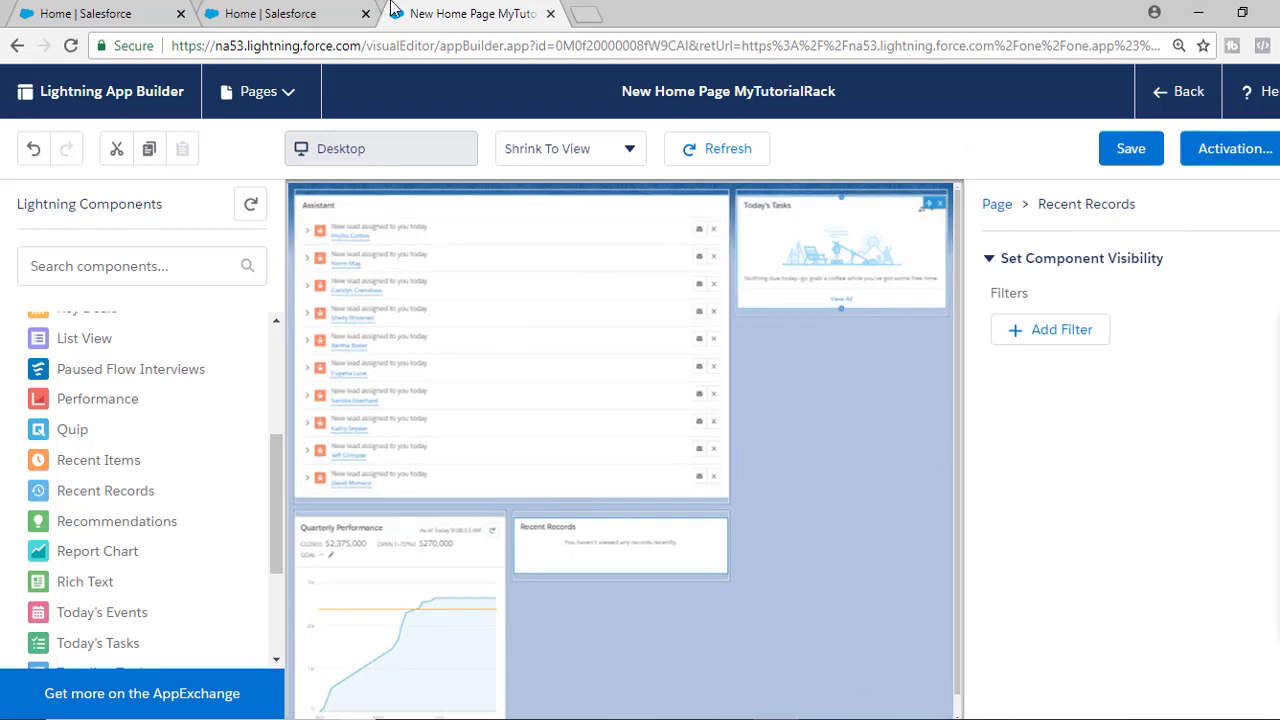
click(330, 13)
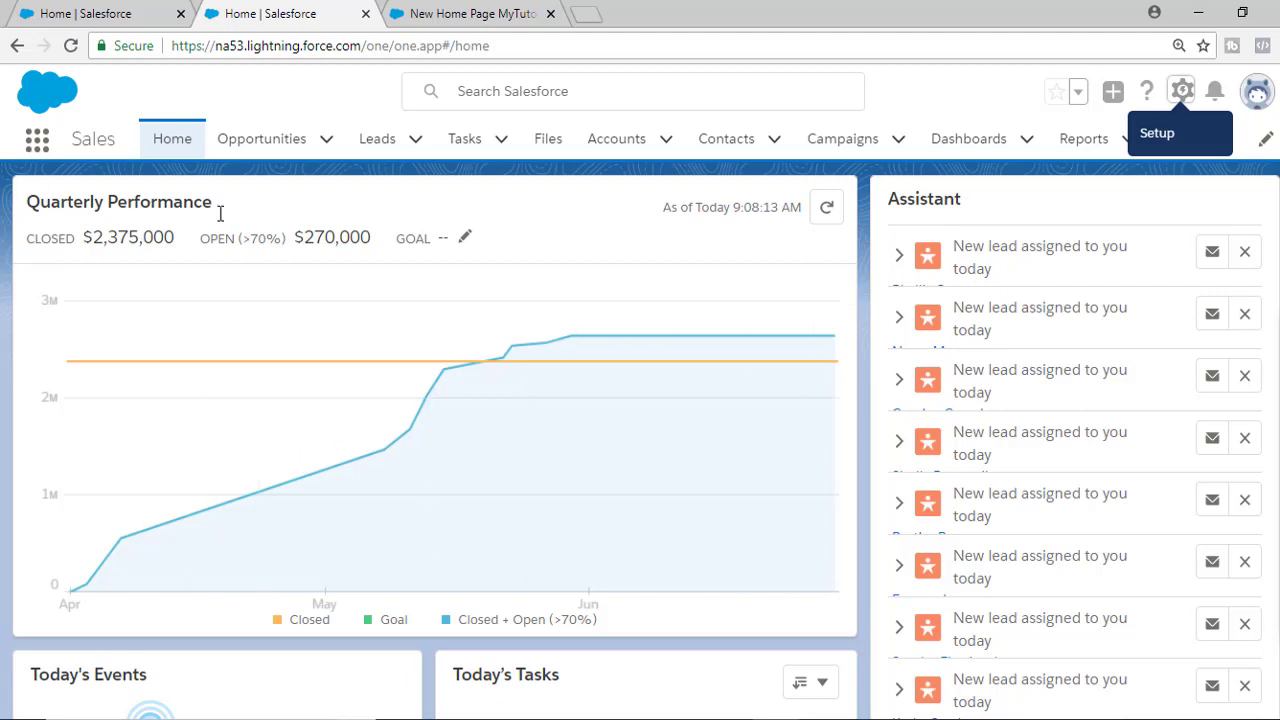
Step: Reload the Sales Home page so the newly activated layout loads
drag(220, 214, 36, 203)
scroll(206, 483, down, 2)
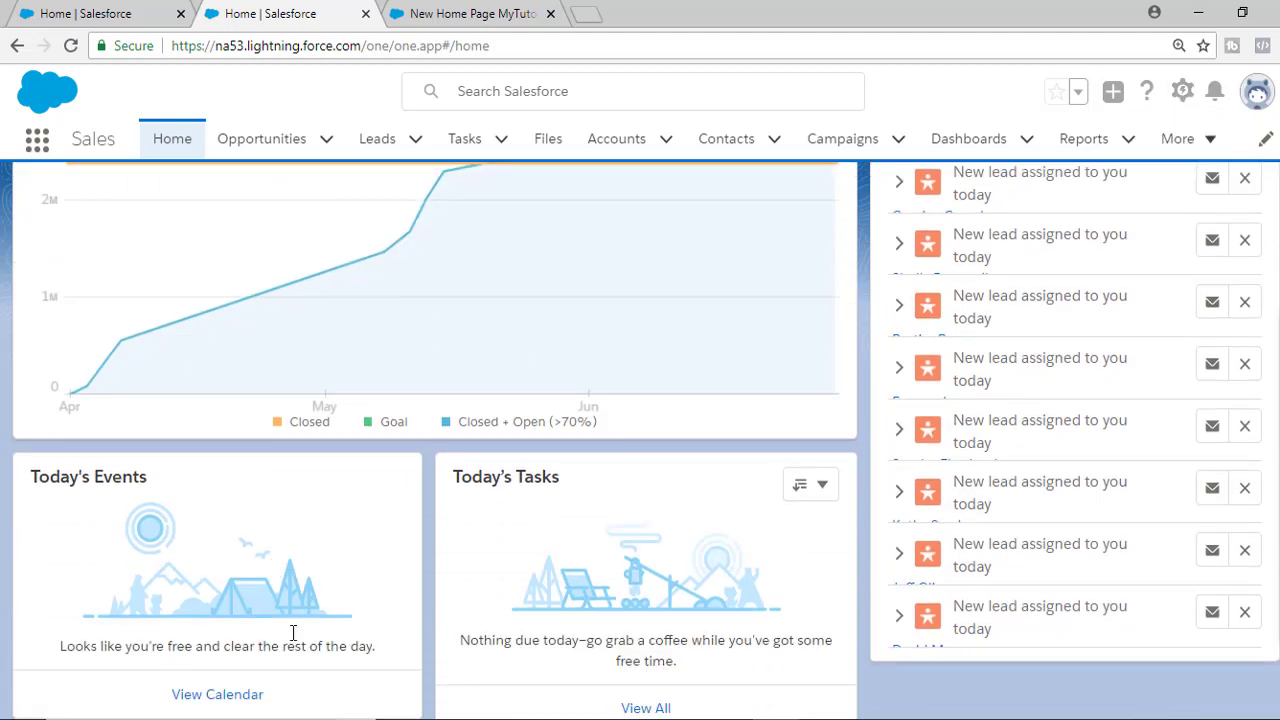
click(400, 45)
key(Return)
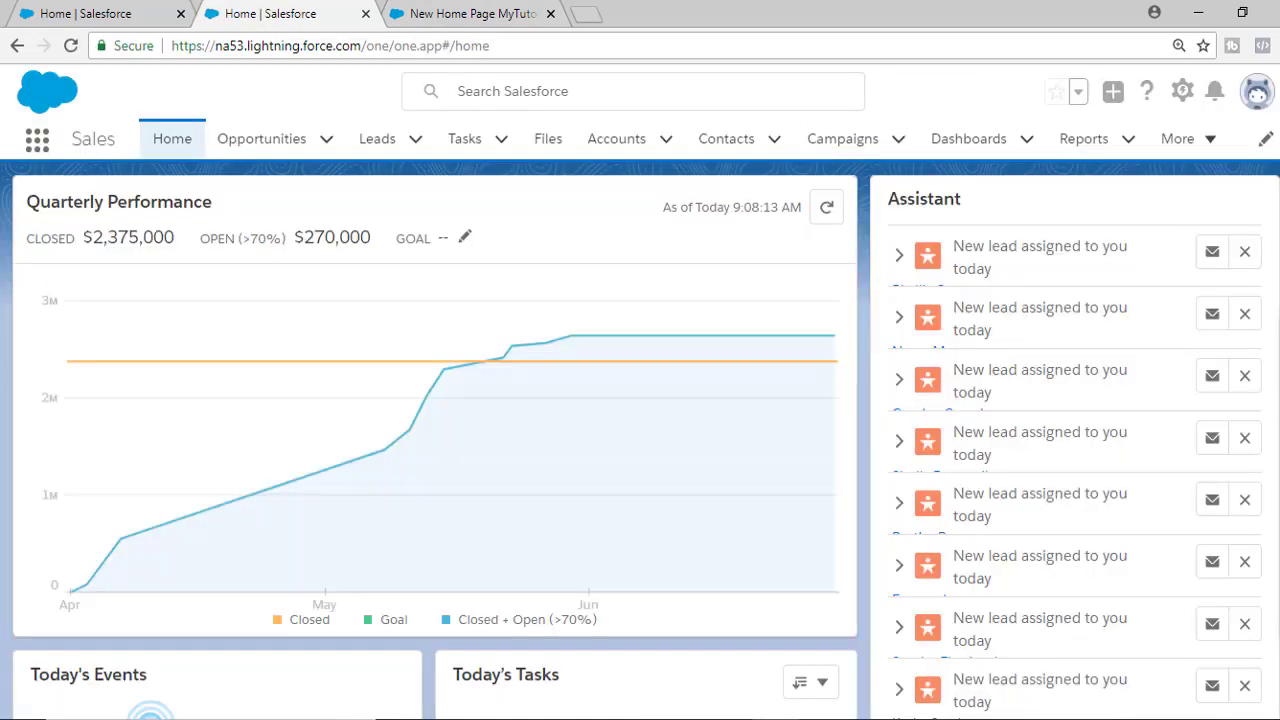
Step: Switch to the Service app and scroll its Home page to check Assistant, Today's Tasks, Quarterly Performance and Recent Records
click(36, 140)
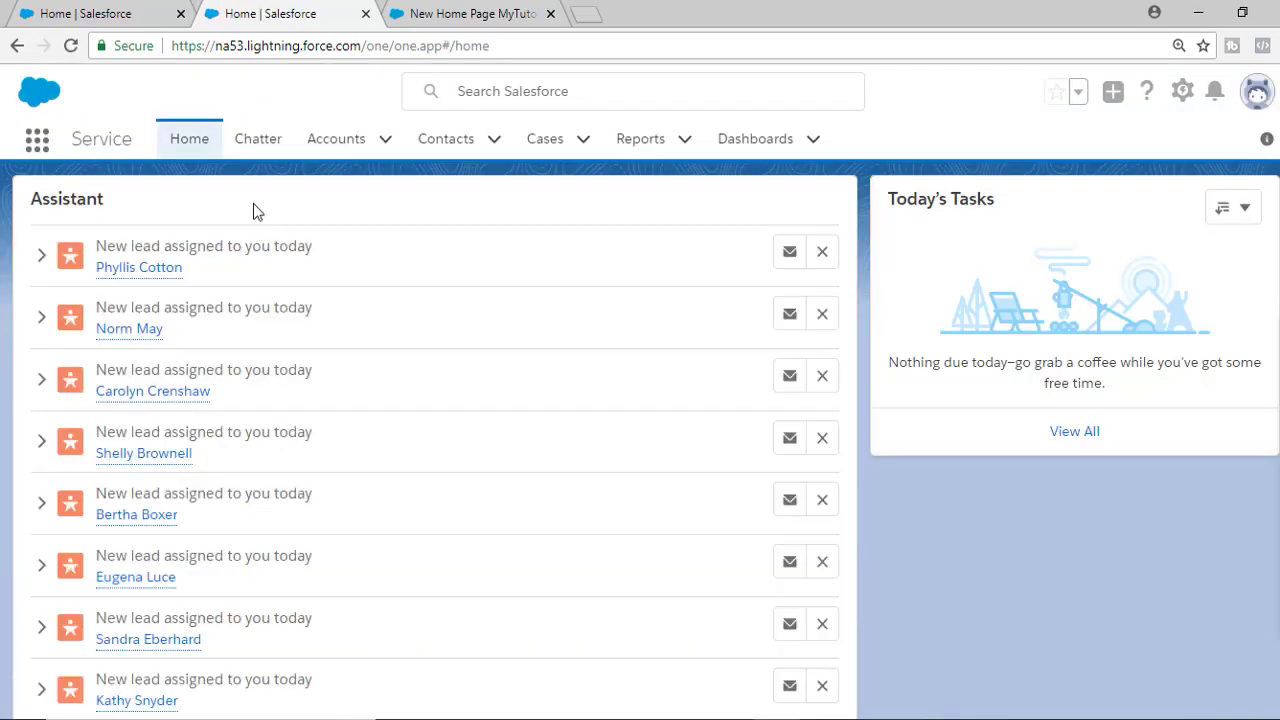
click(198, 141)
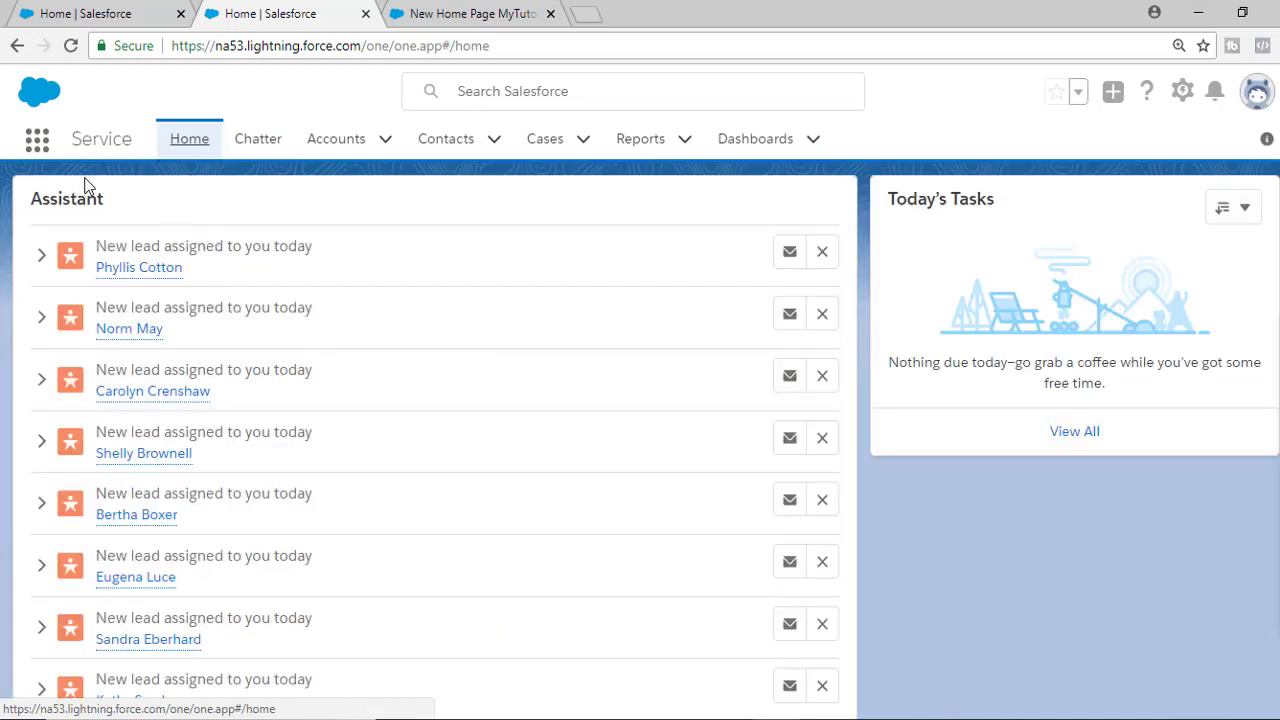
drag(165, 213, 24, 199)
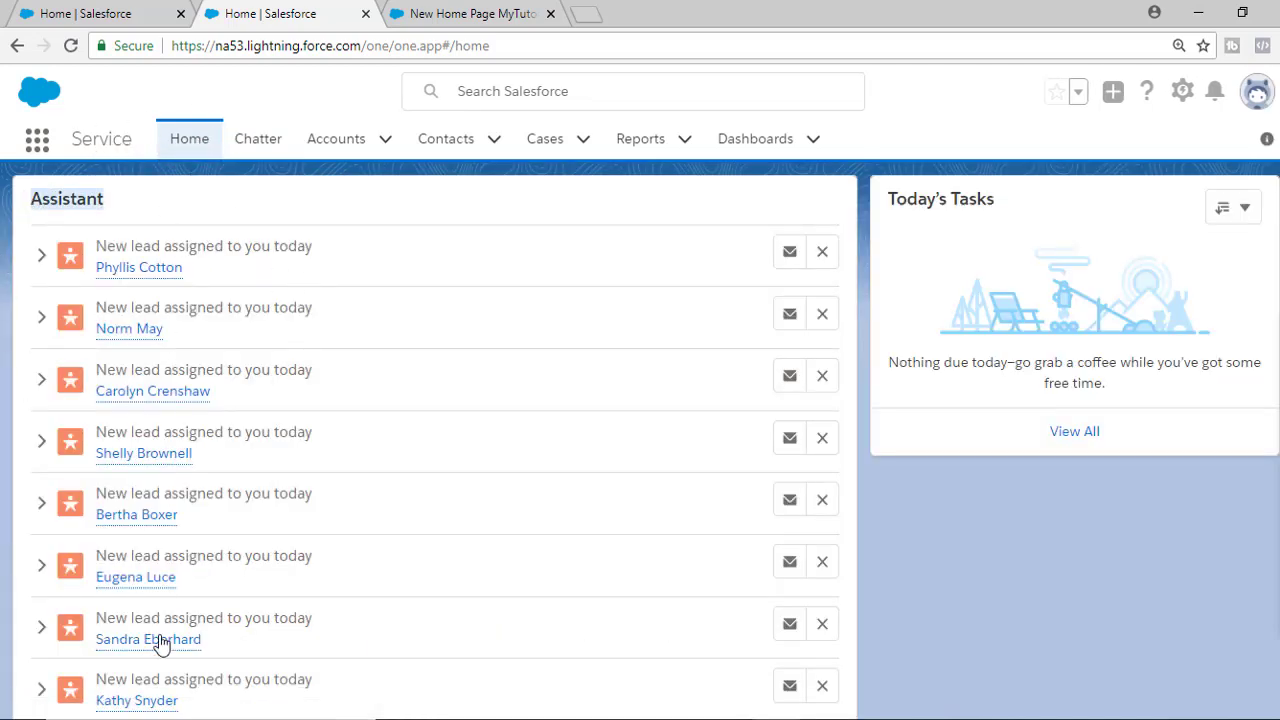
scroll(534, 568, down, 3)
scroll(950, 408, up, 3)
scroll(700, 470, down, 5)
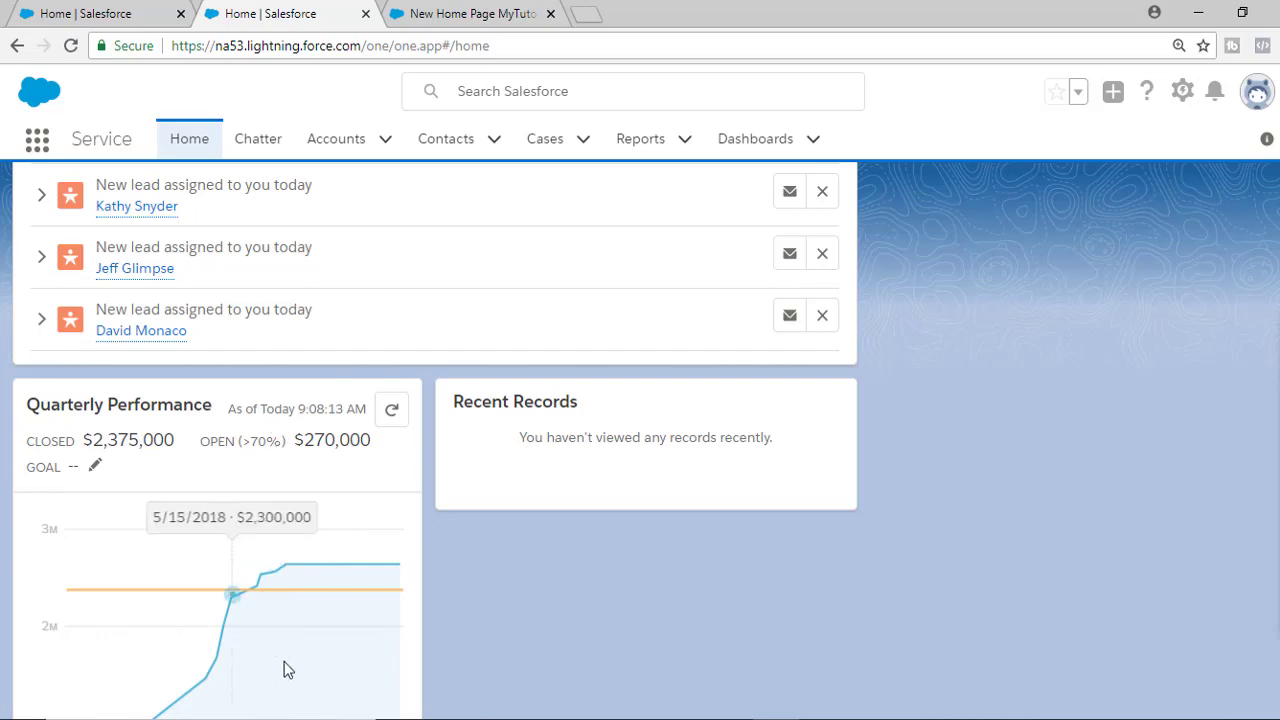
scroll(874, 572, up, 5)
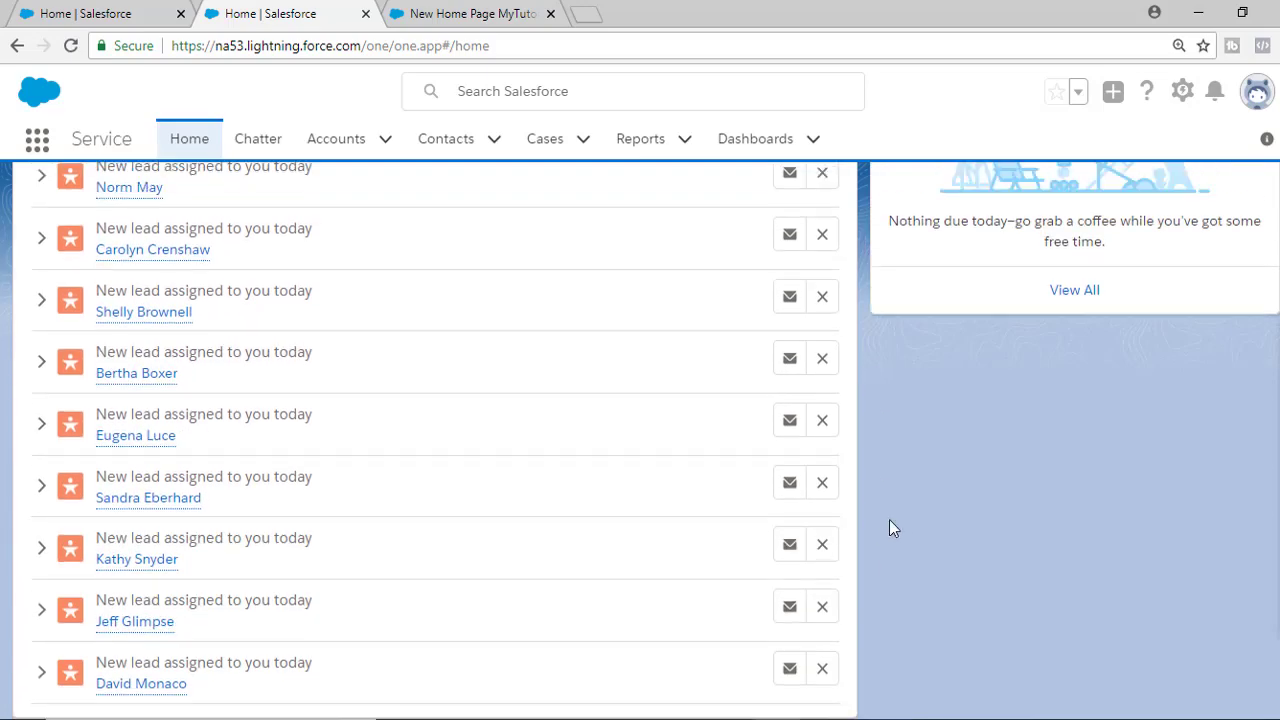
Step: Open the Edge Communications account from the All Accounts list view
click(356, 138)
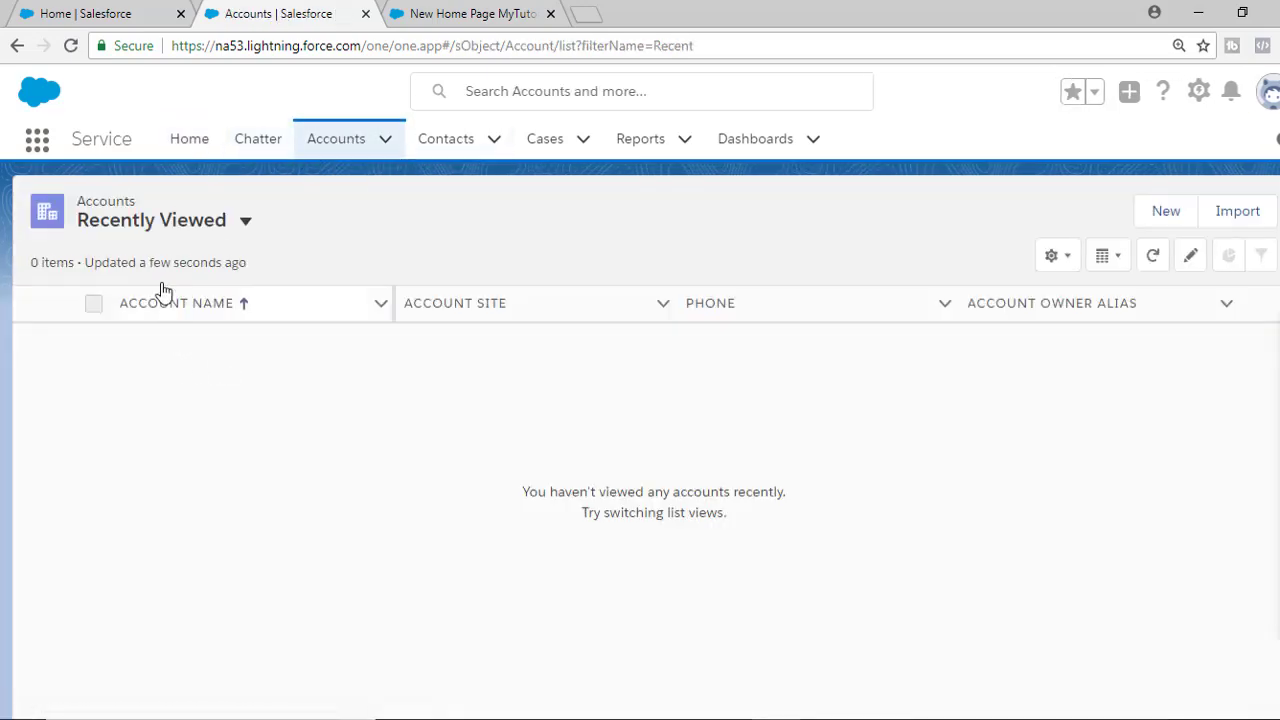
click(245, 224)
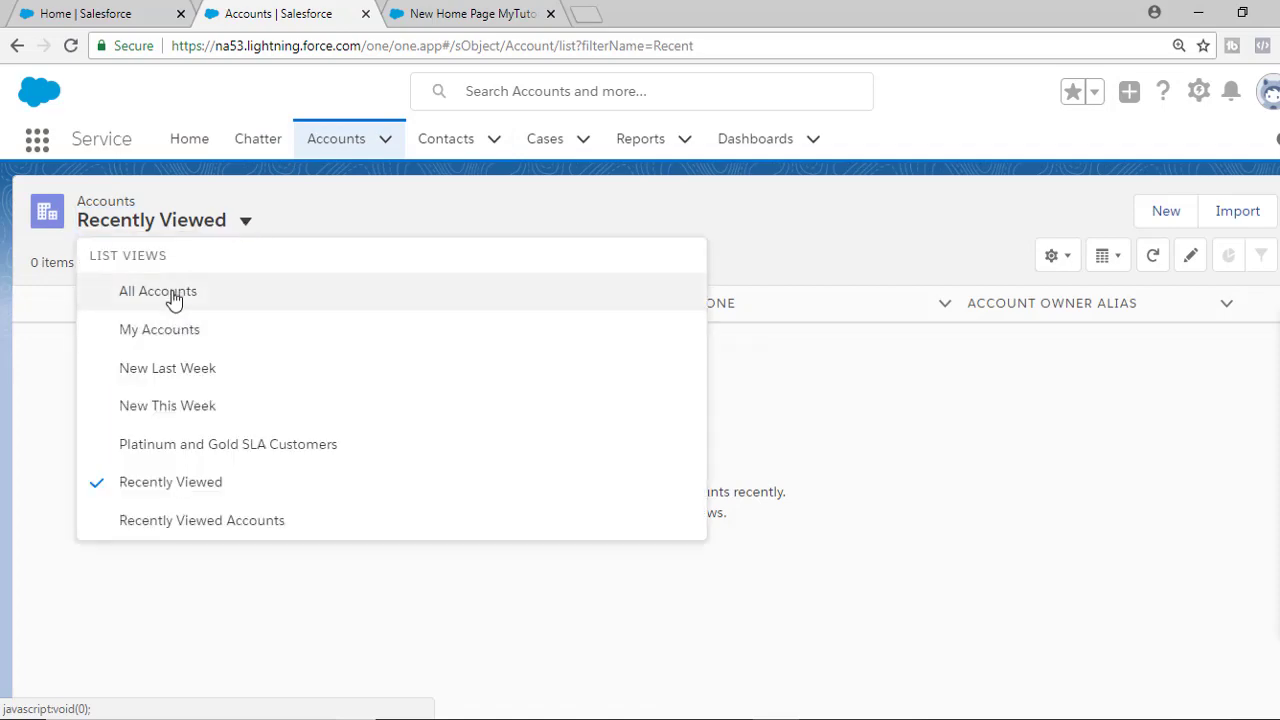
click(178, 291)
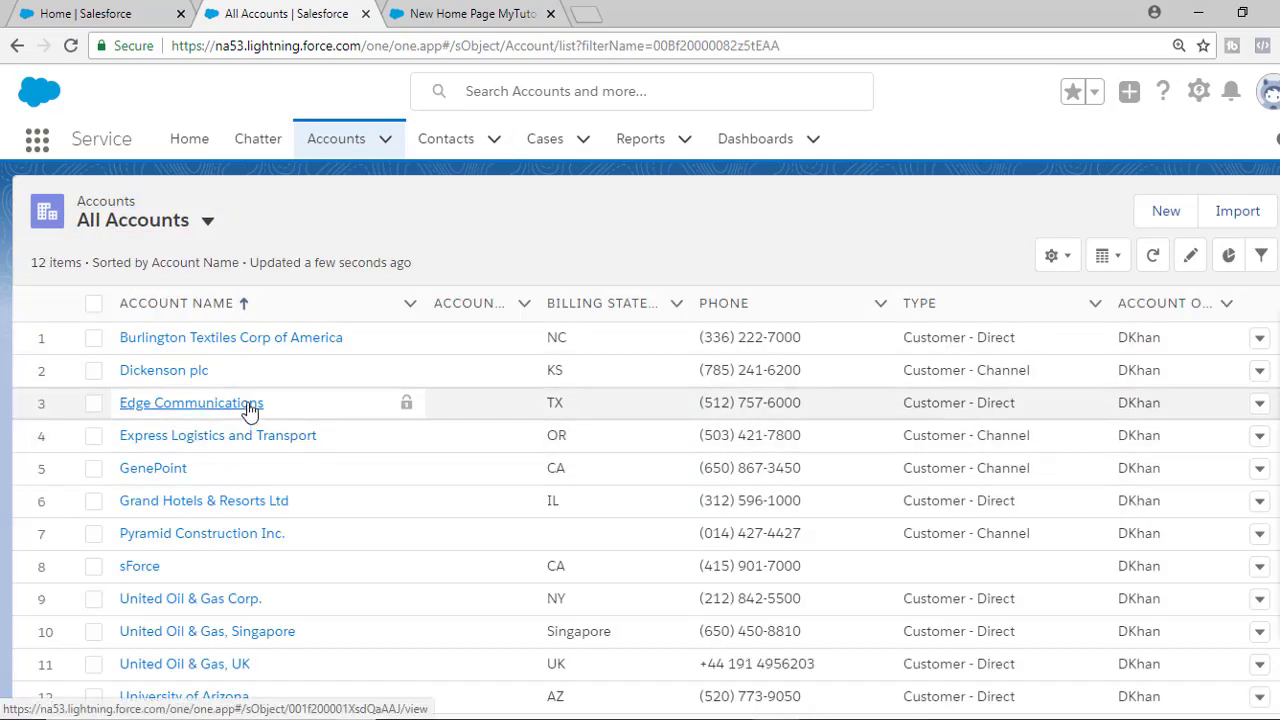
click(246, 404)
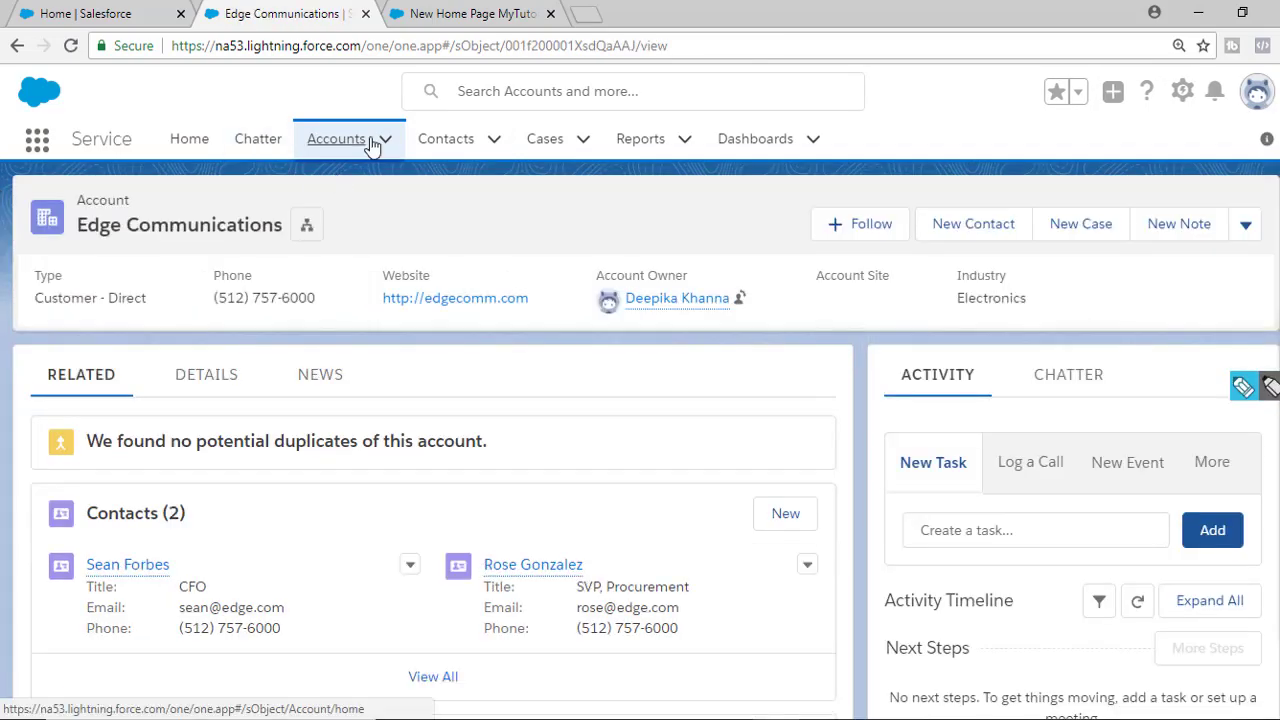
Step: Open the Pyramid Construction Inc. account from All Accounts, then go back to Home
click(368, 142)
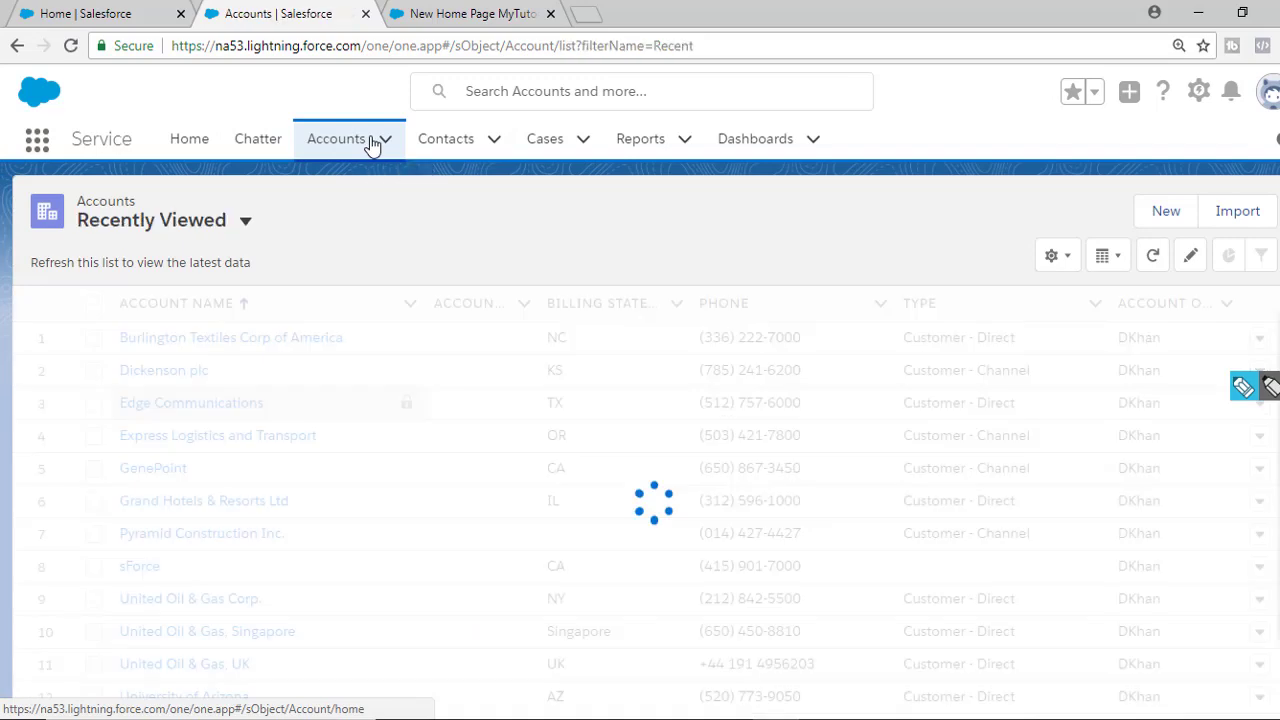
click(245, 226)
click(145, 298)
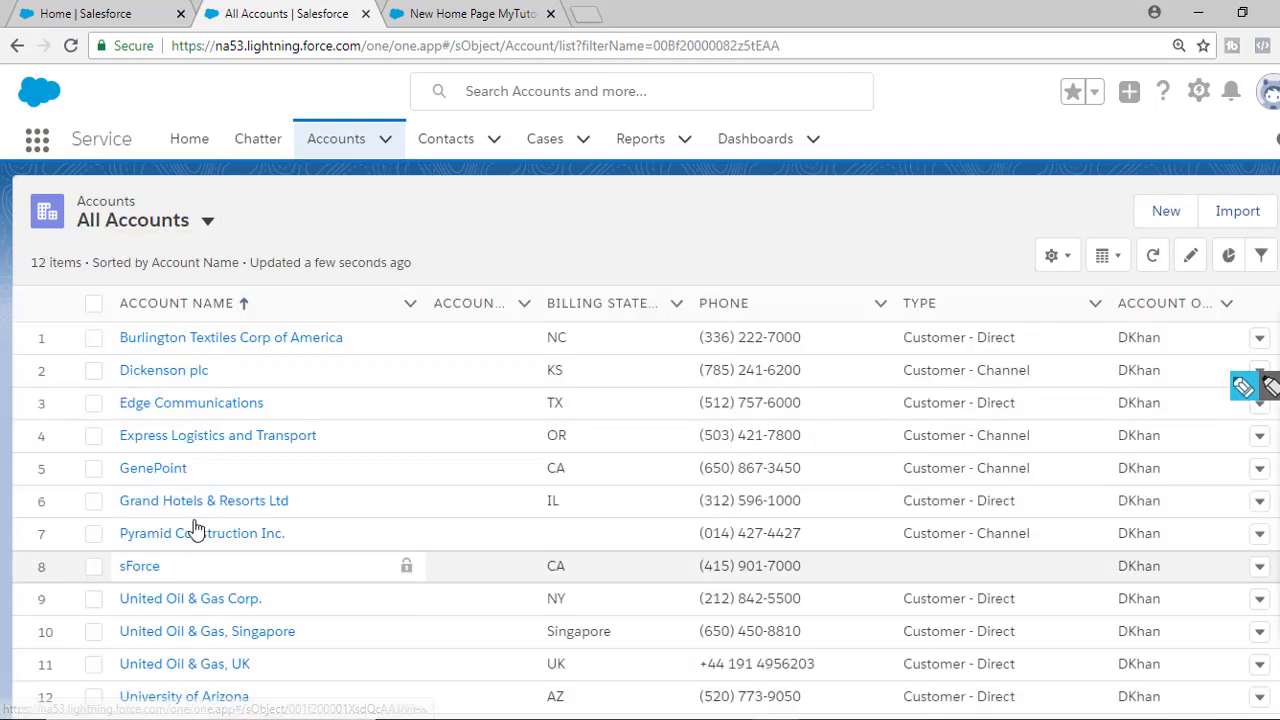
click(171, 538)
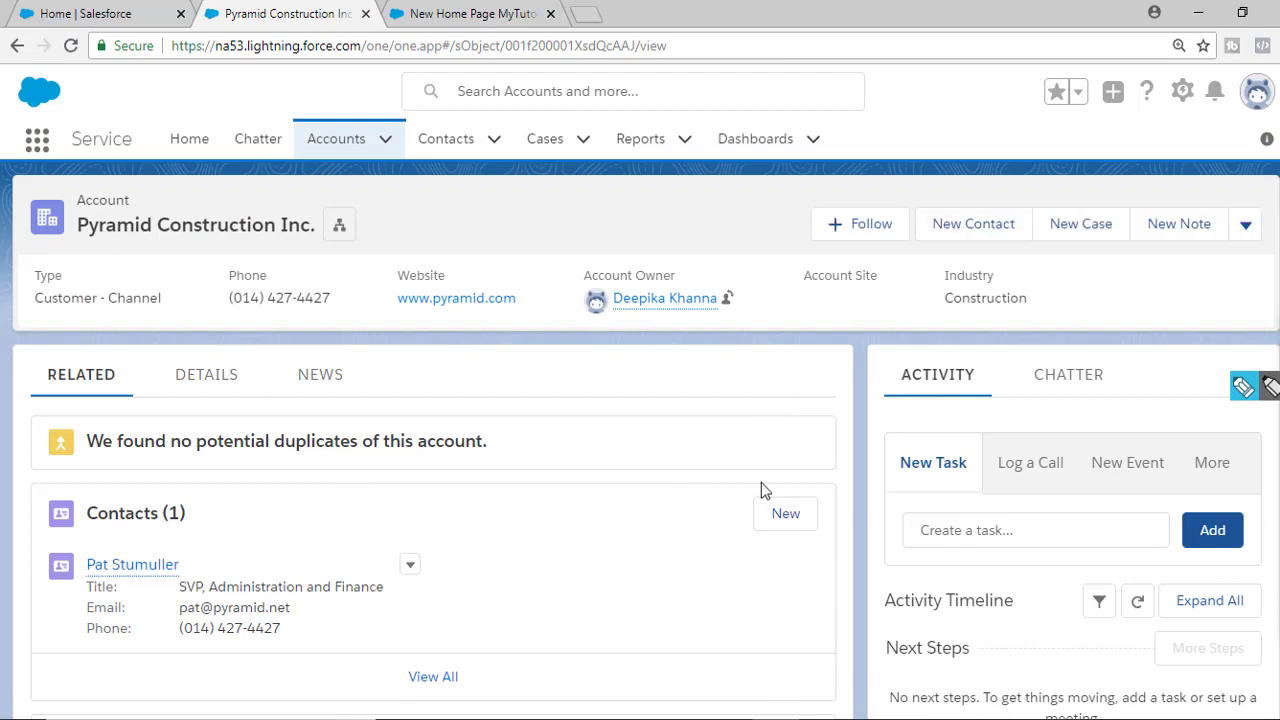
click(189, 142)
Step: Scroll the Home page to confirm Recent Records lists Pyramid Construction Inc. and Edge Communications
scroll(776, 490, down, 2)
scroll(776, 490, down, 5)
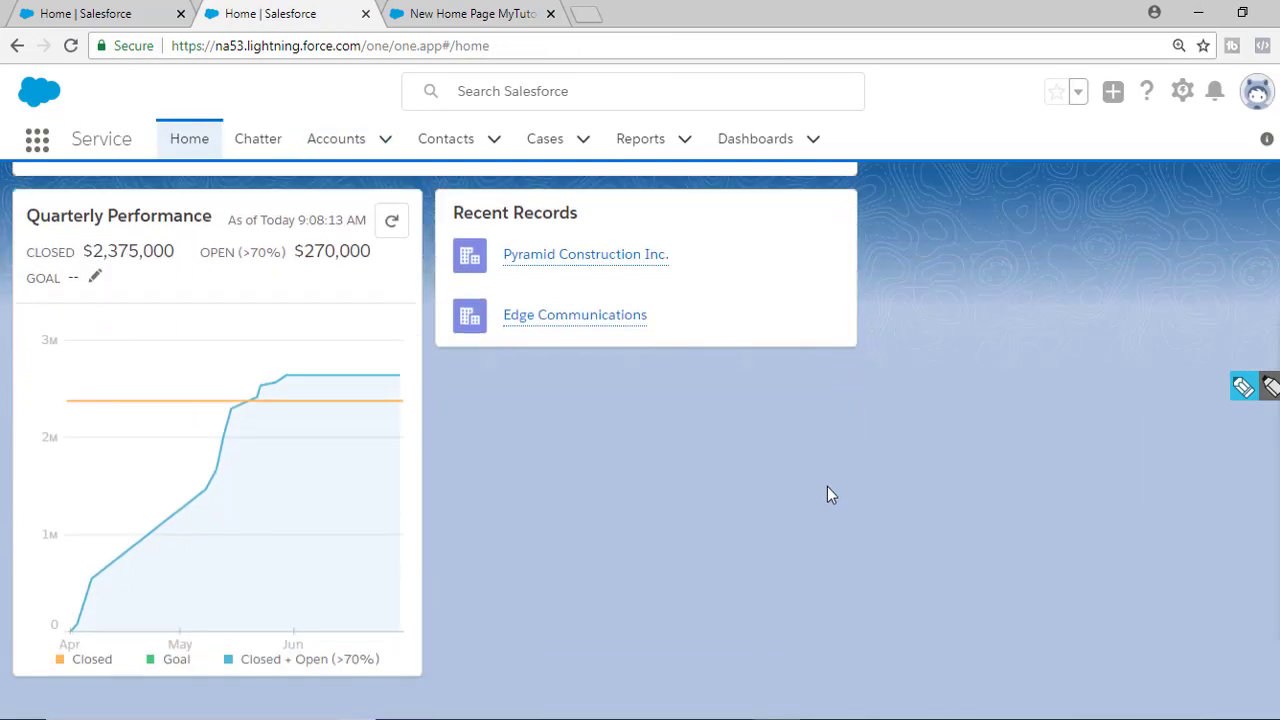
scroll(829, 491, up, 2)
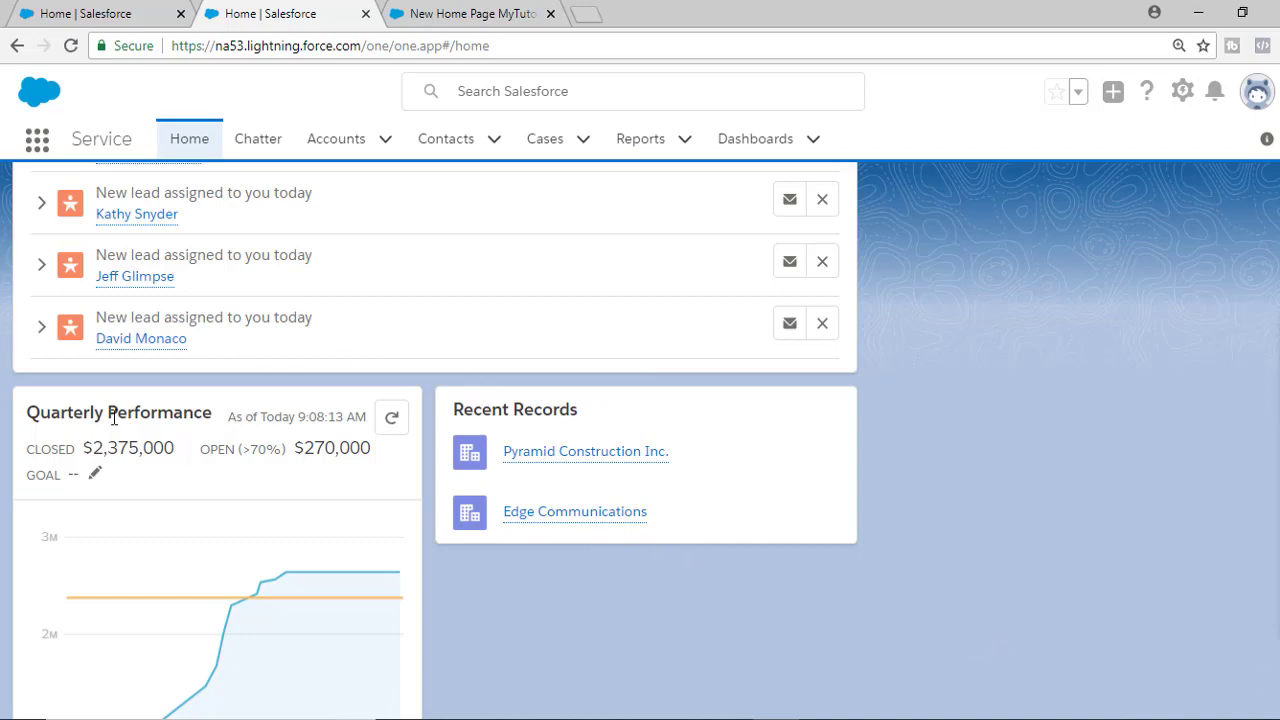
mouse_move(322, 563)
scroll(663, 651, up, 4)
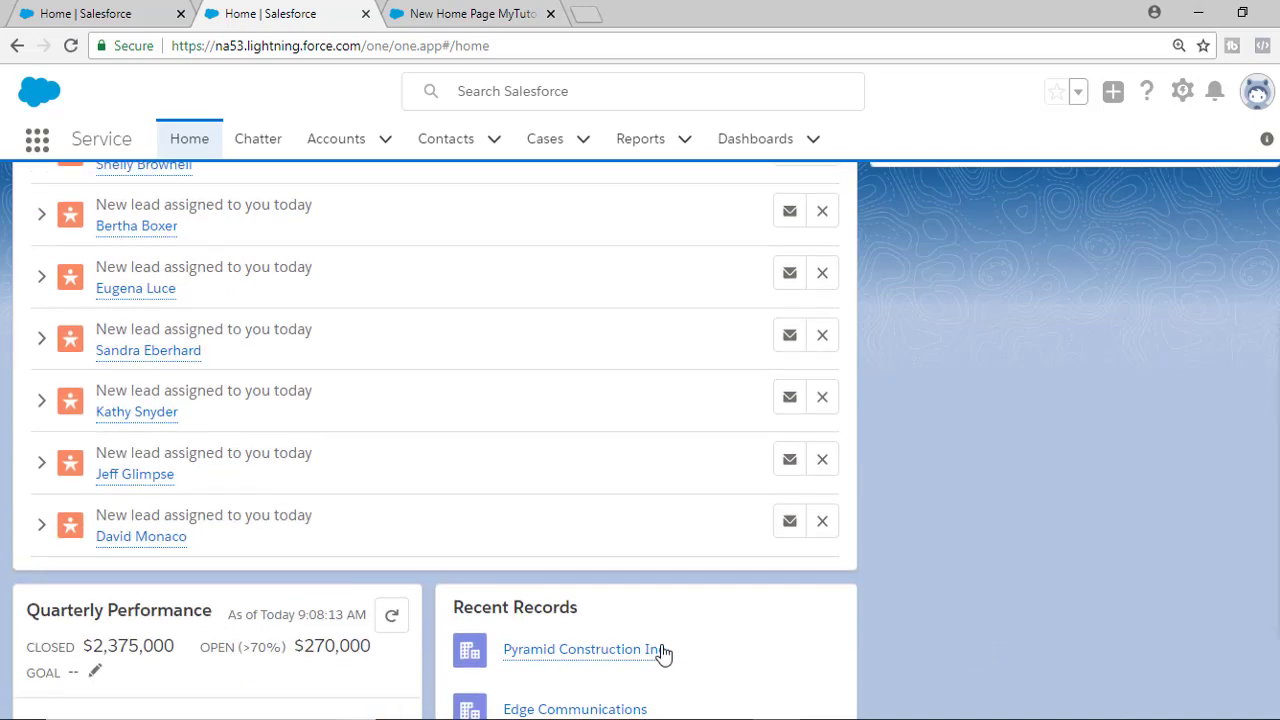
scroll(206, 554, up, 2)
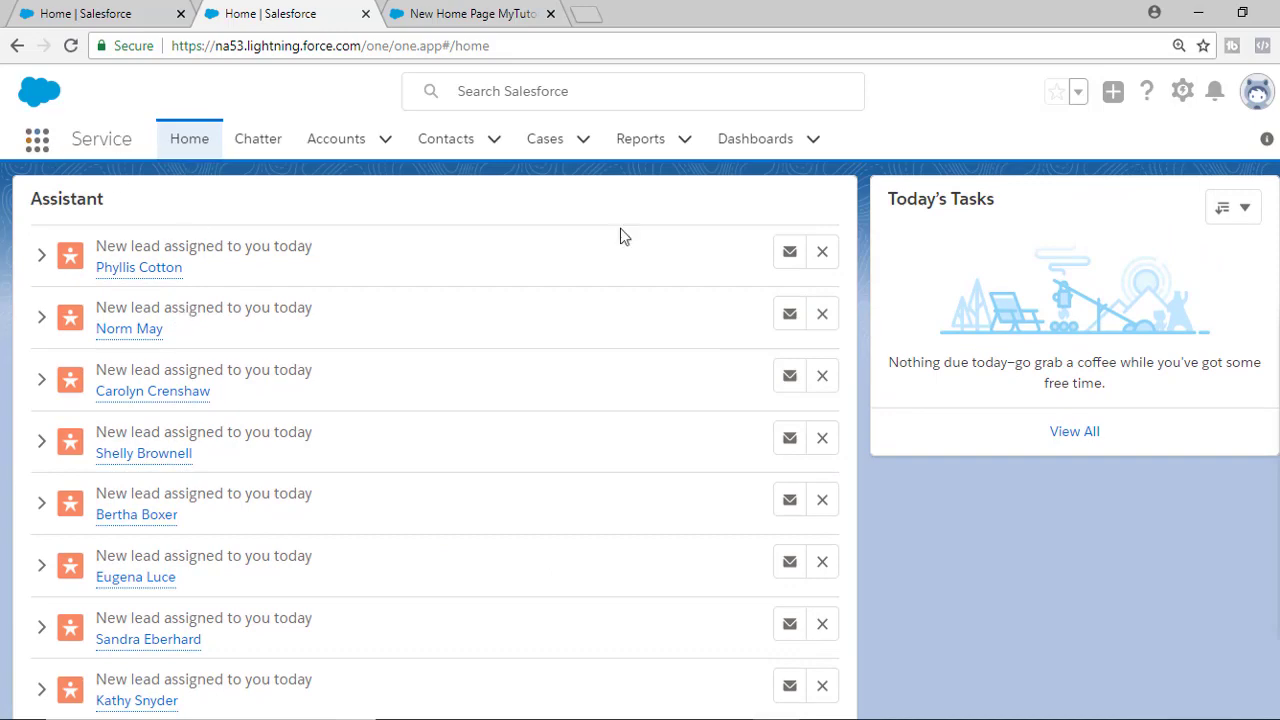
Step: Switch to the Marketing app and scroll its Home page to check the custom layout
click(37, 141)
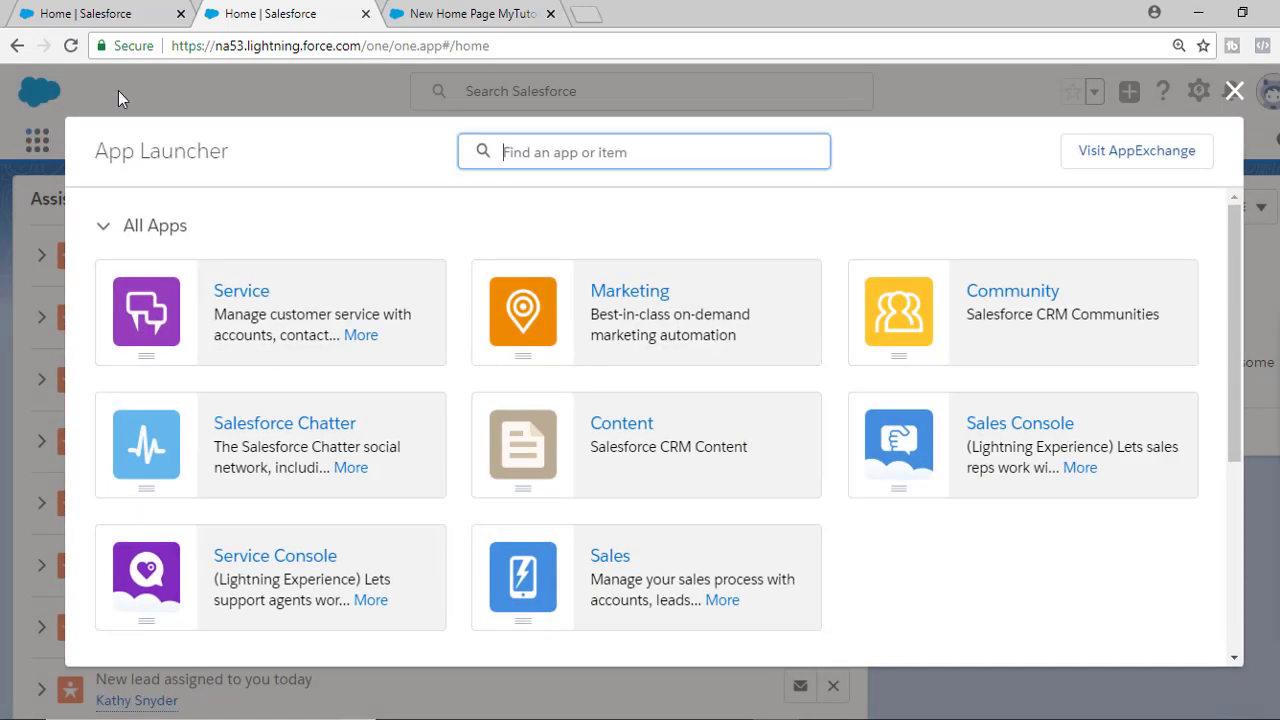
click(784, 291)
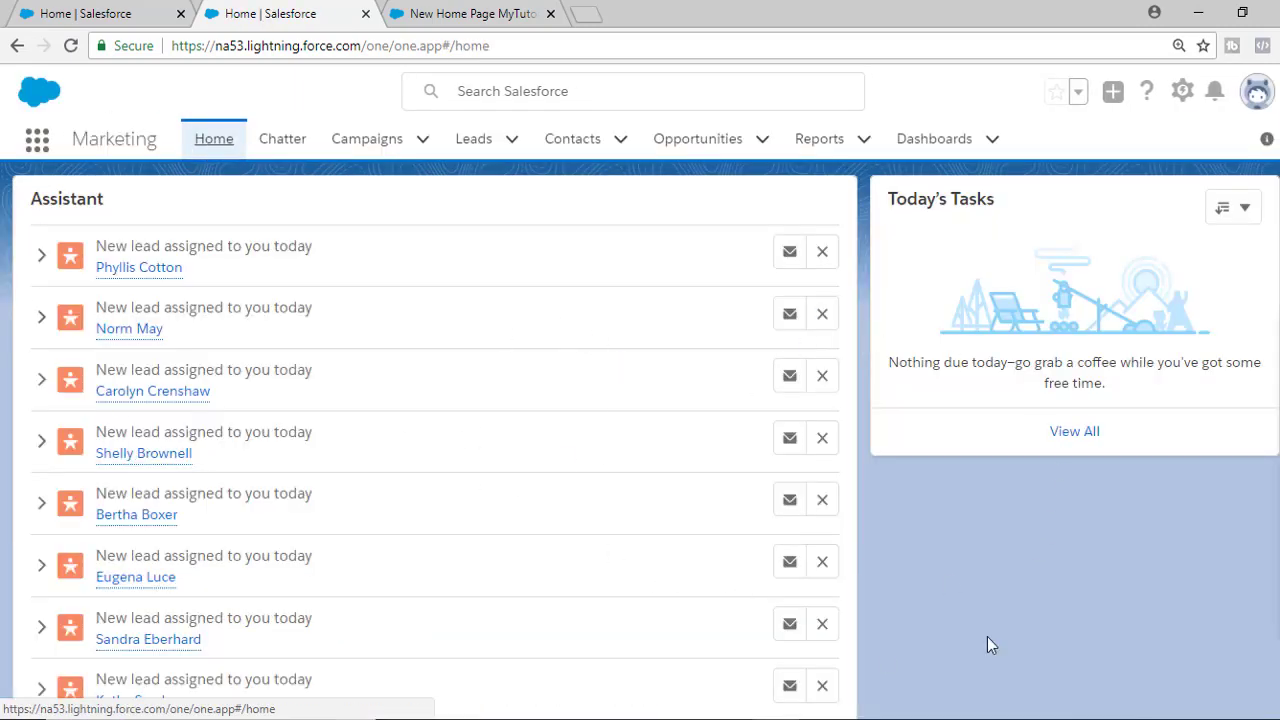
scroll(987, 636, down, 3)
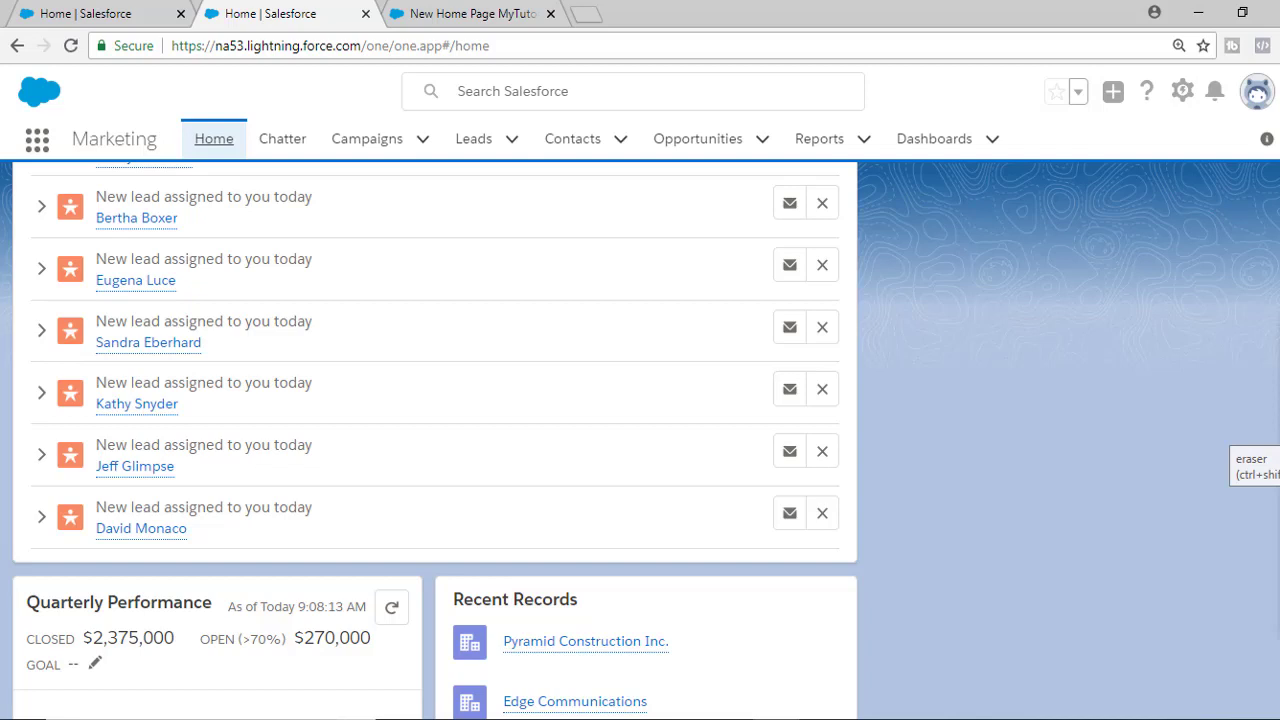
scroll(955, 546, up, 3)
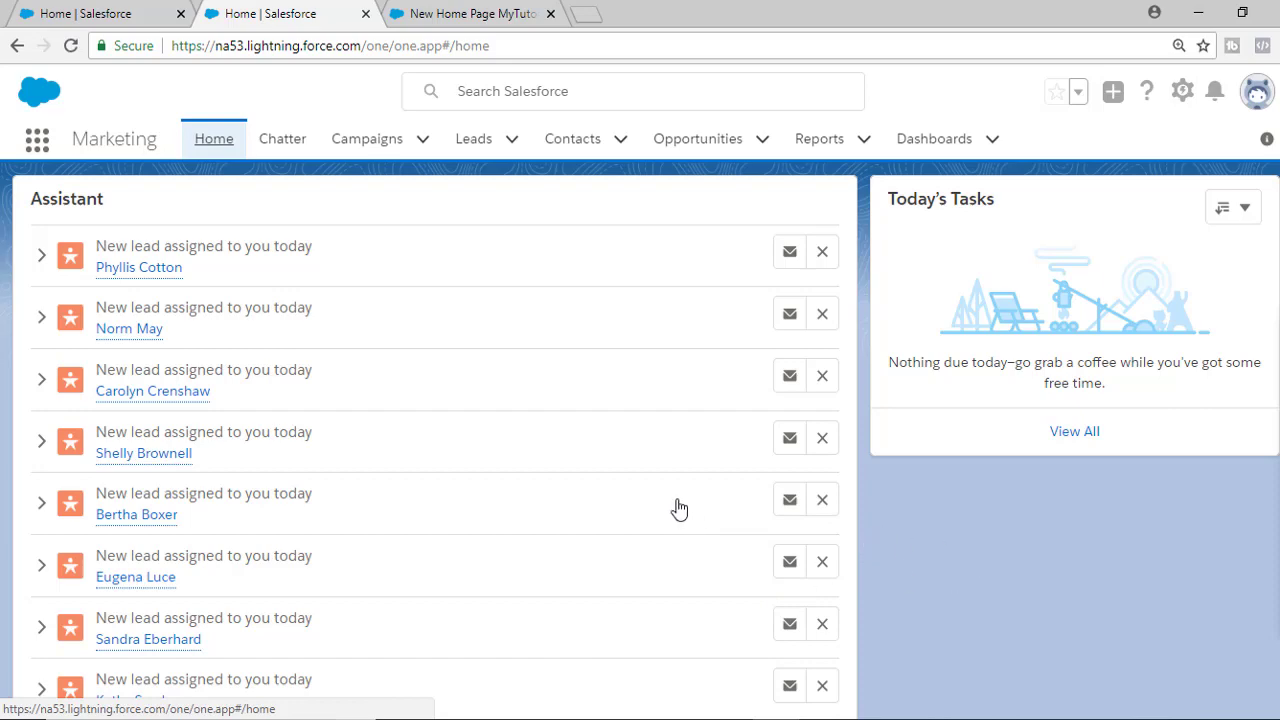
Step: Switch to the Sales app and scroll its Home page to review Assistant, Today's Tasks, Quarterly Performance and Recent Records
click(38, 141)
click(703, 551)
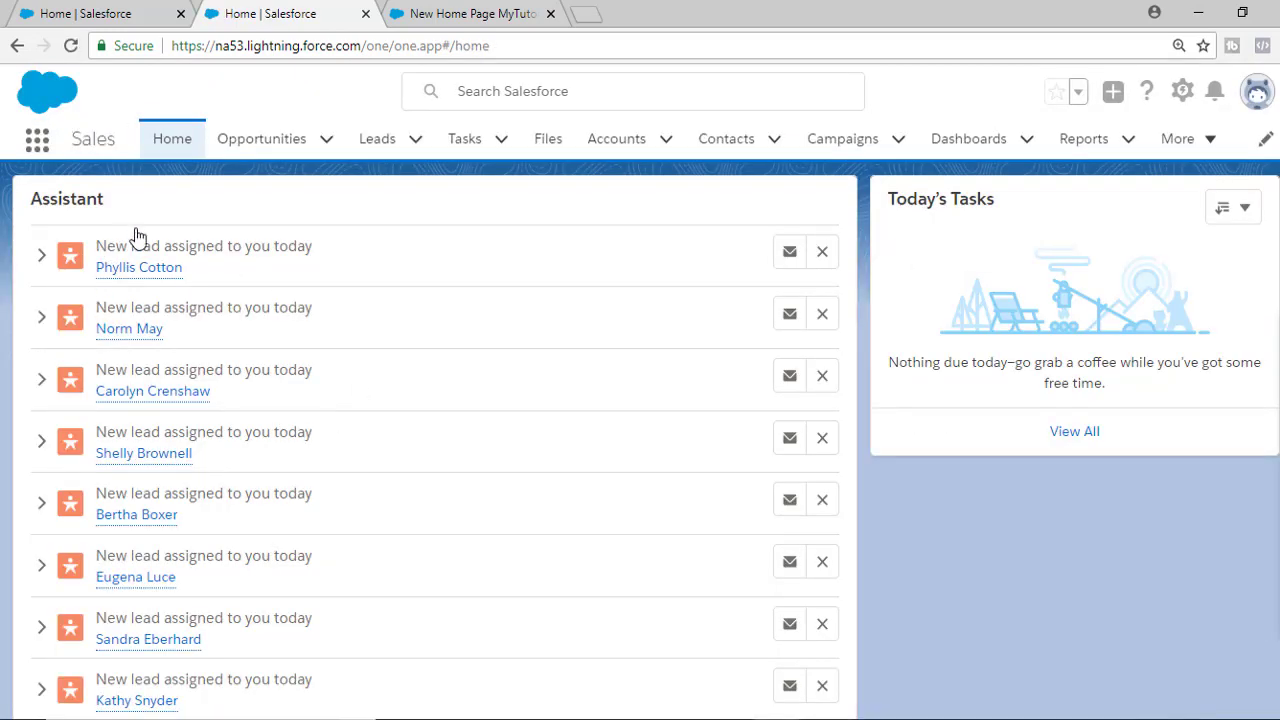
drag(130, 212, 789, 343)
scroll(934, 263, down, 2)
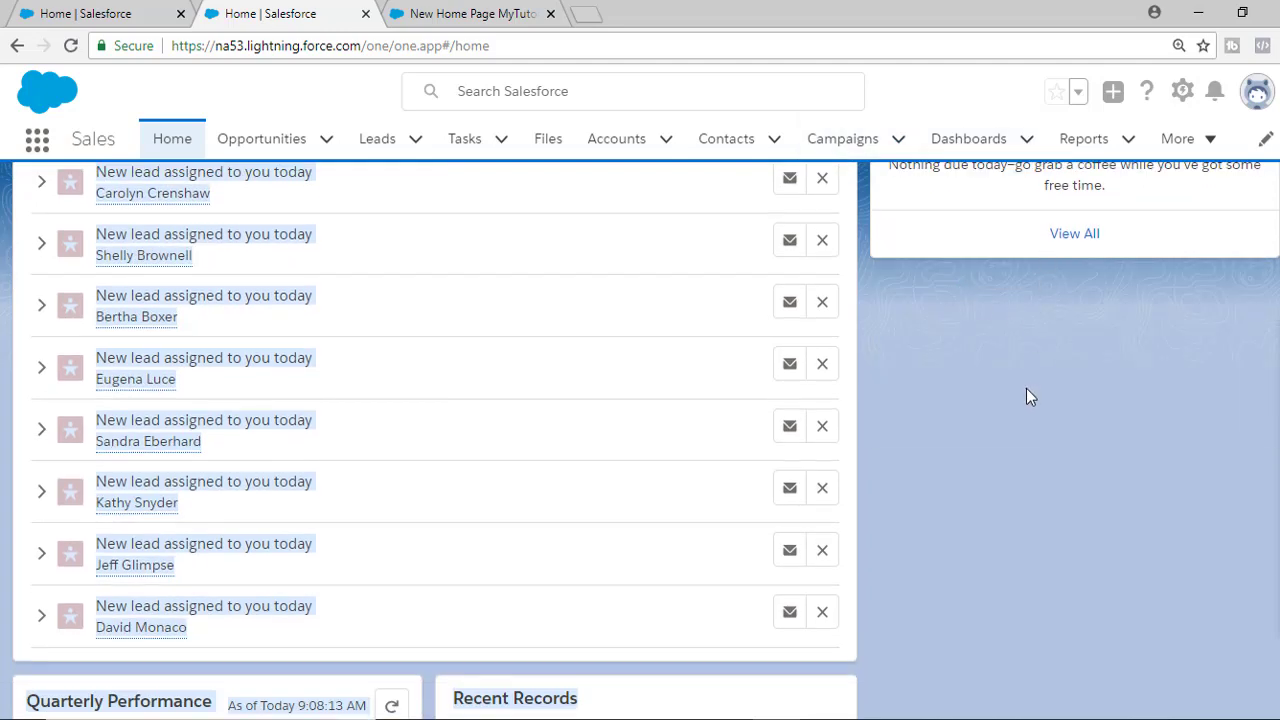
scroll(1030, 397, down, 2)
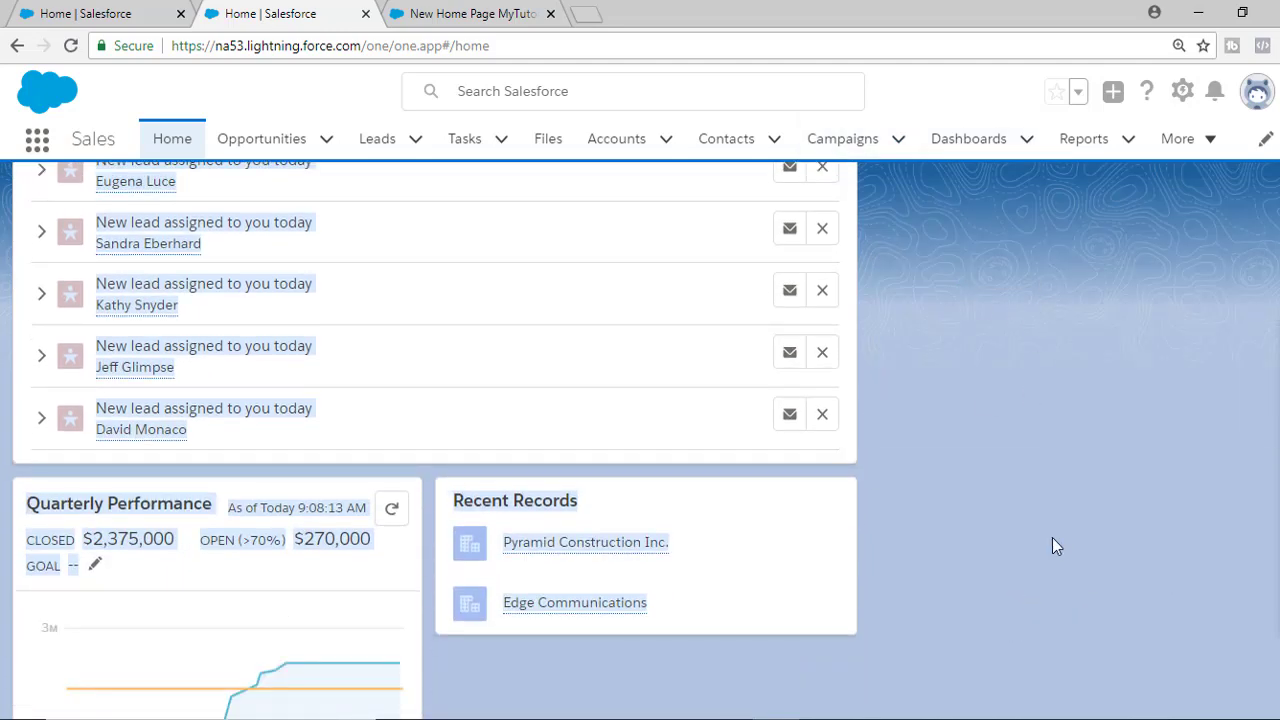
scroll(1045, 655, up, 1)
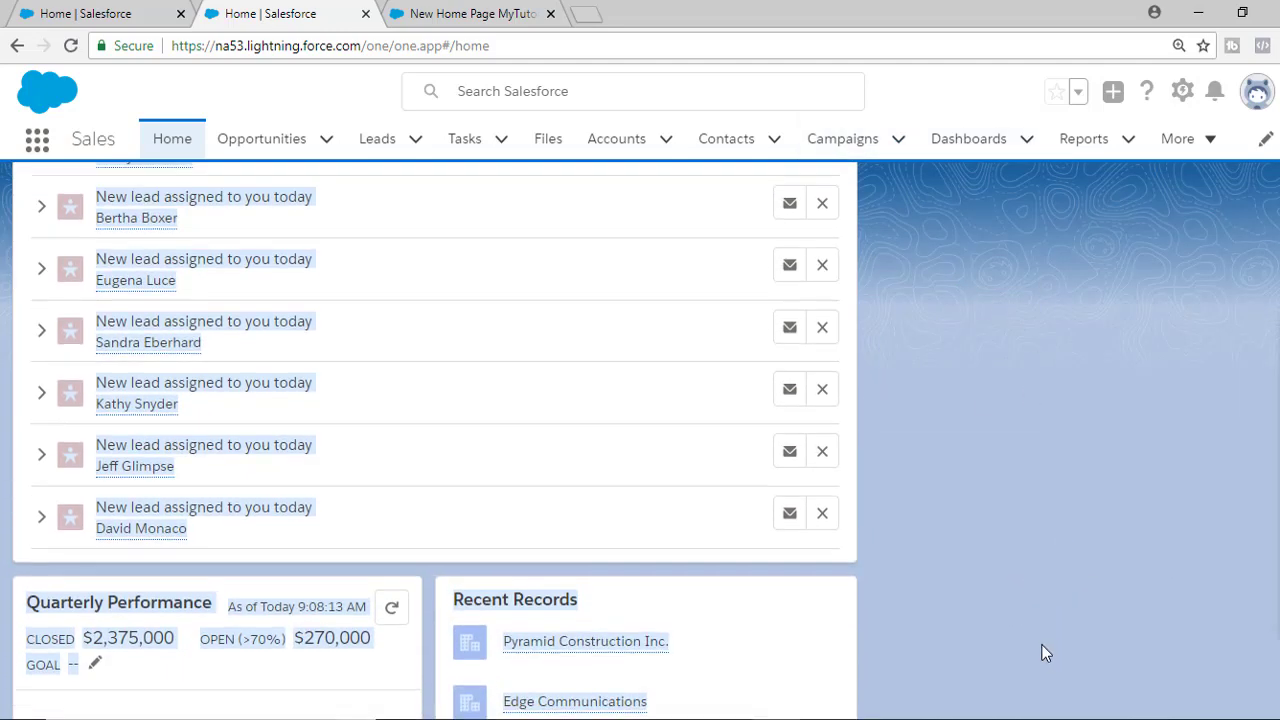
scroll(1043, 653, up, 1)
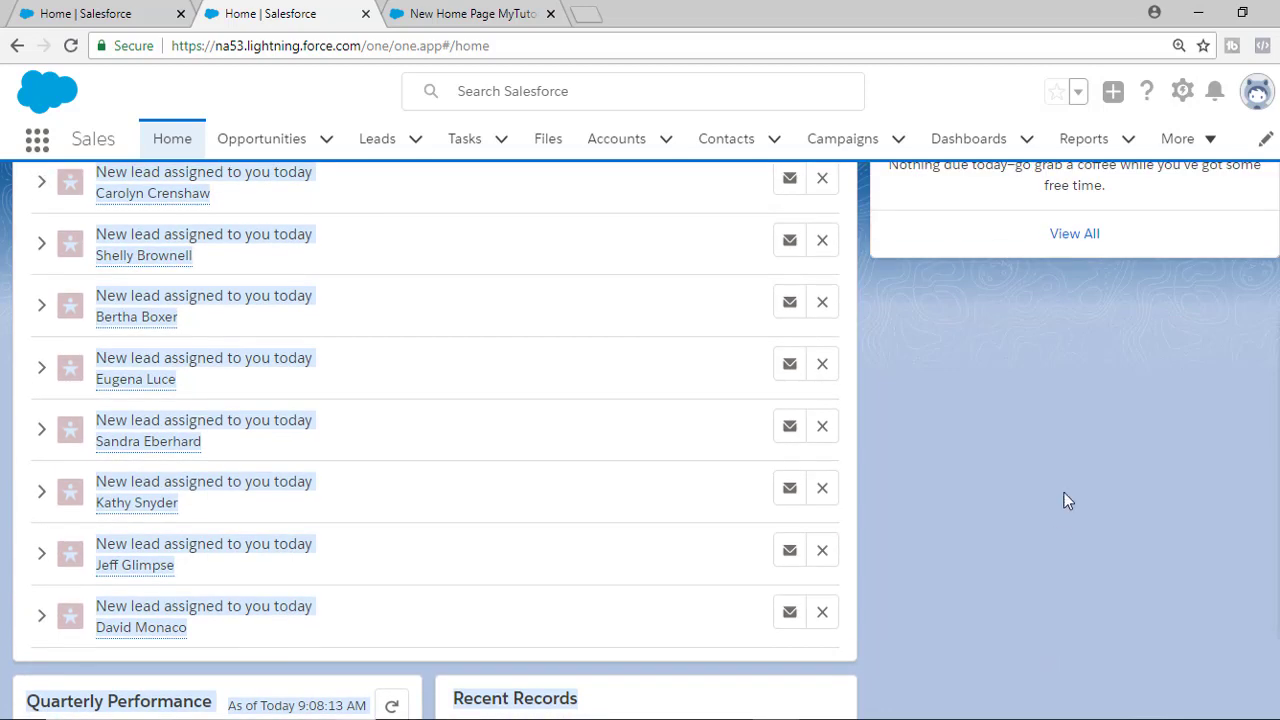
Step: Open Setup, find Lightning App Builder via Quick Find 'app bu', and open New Home Page MyTutorialRack
click(1182, 92)
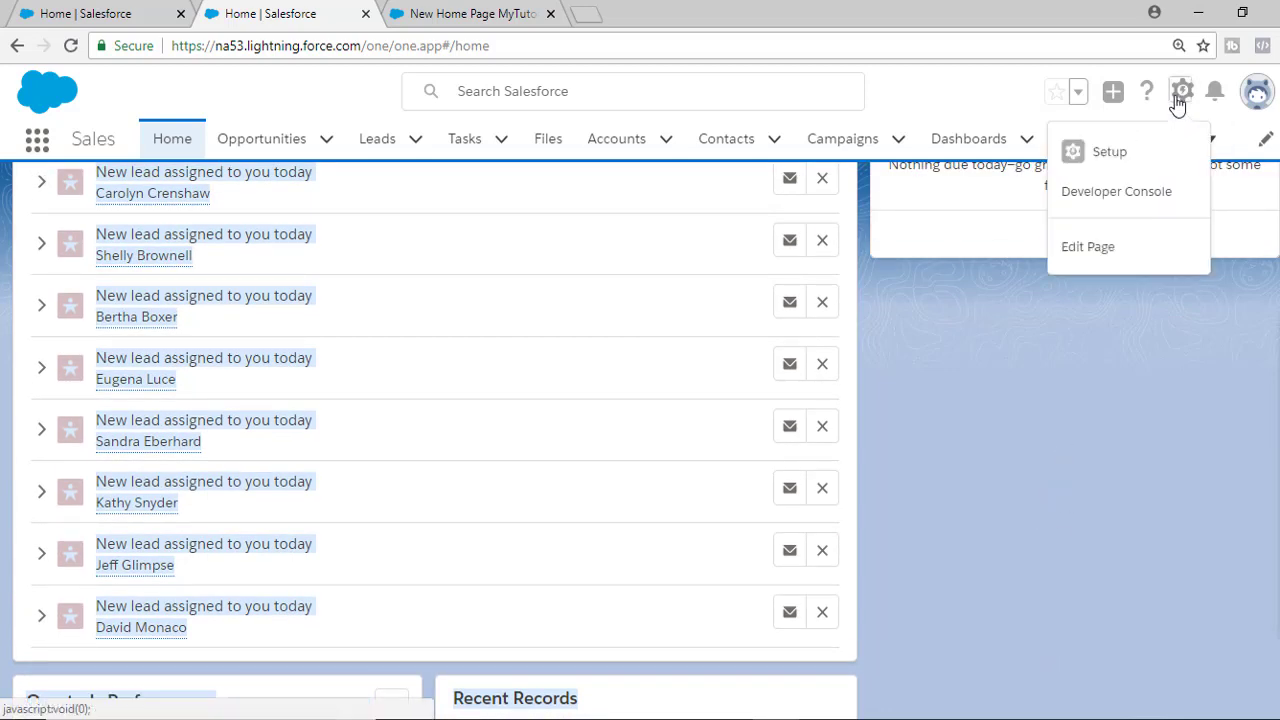
click(1112, 153)
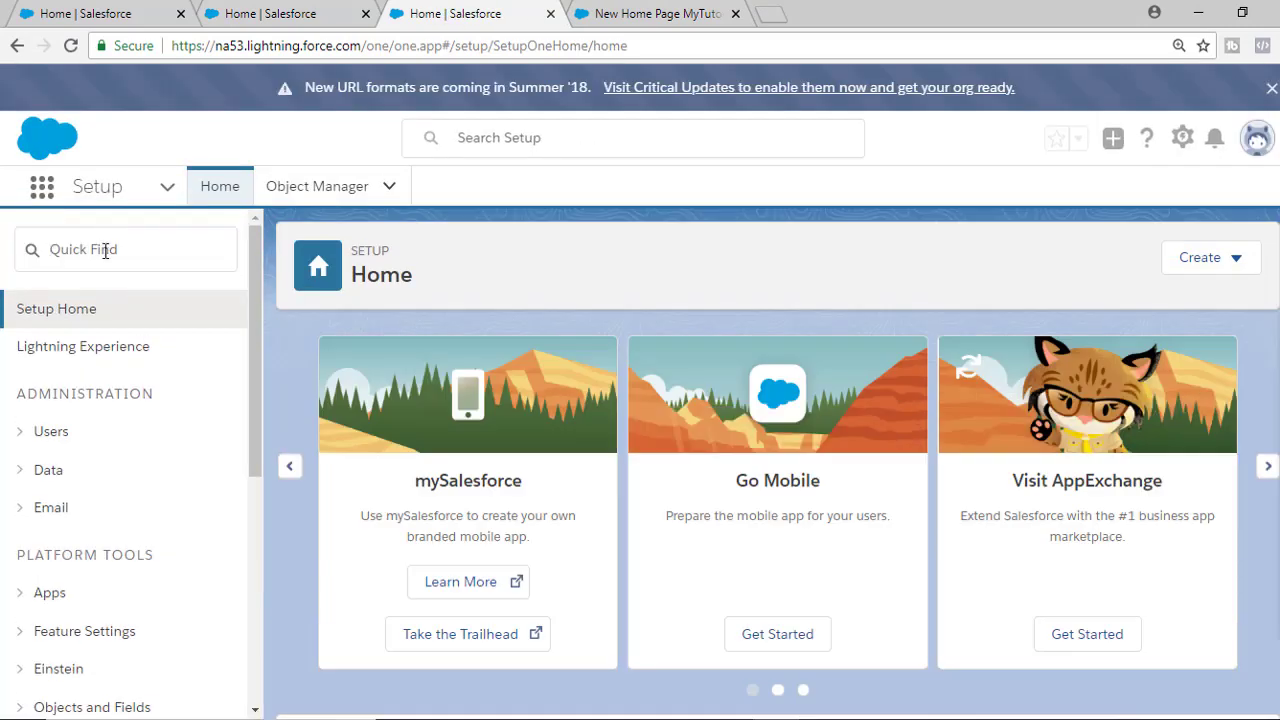
click(108, 251)
text(app)
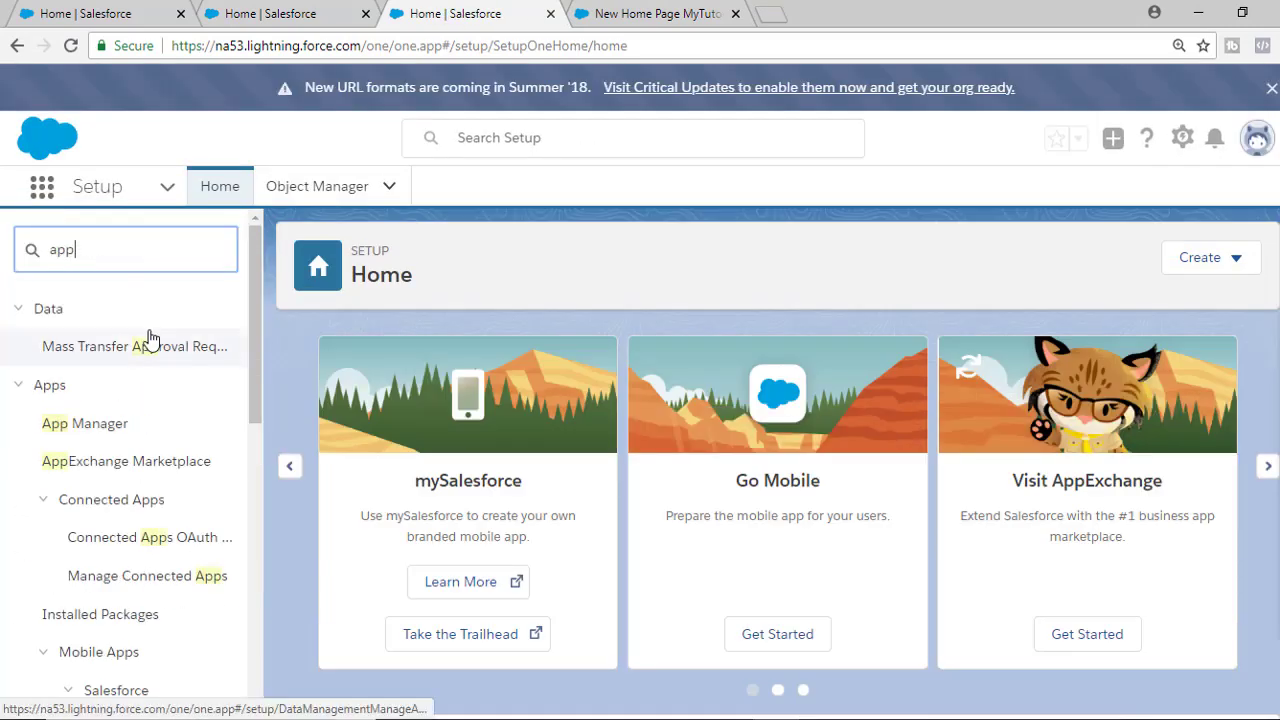
text( bu)
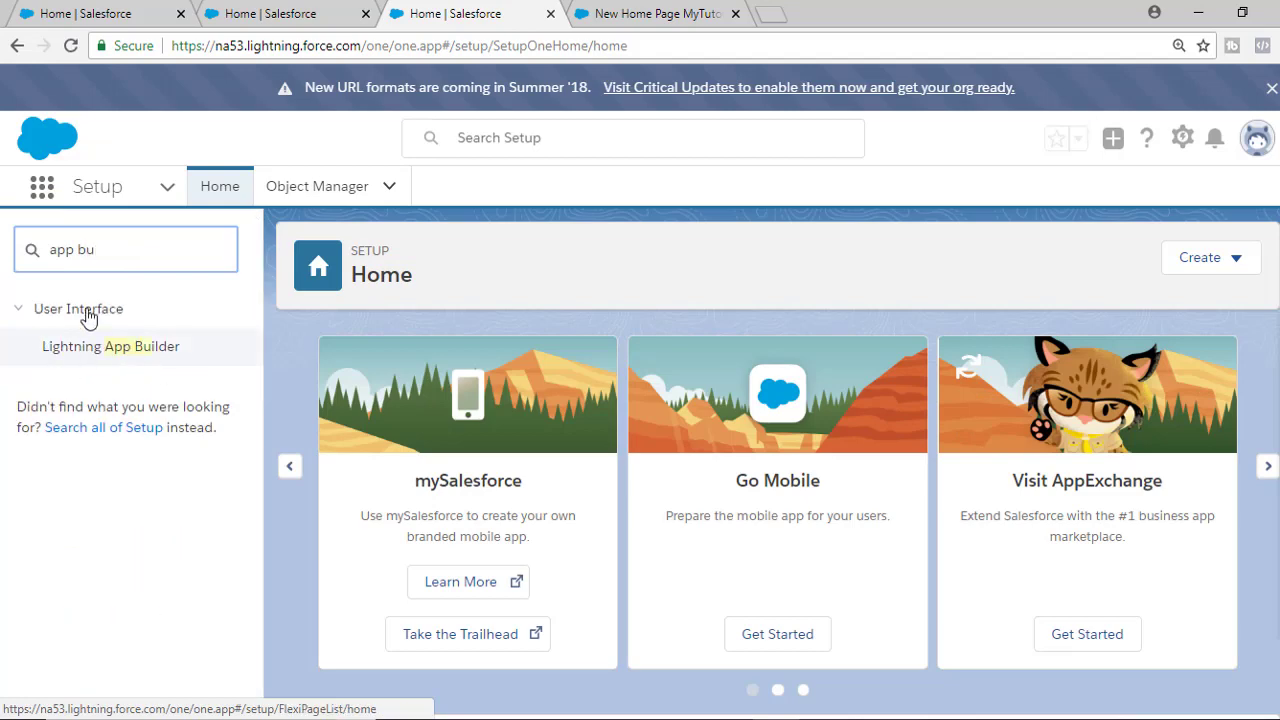
click(120, 352)
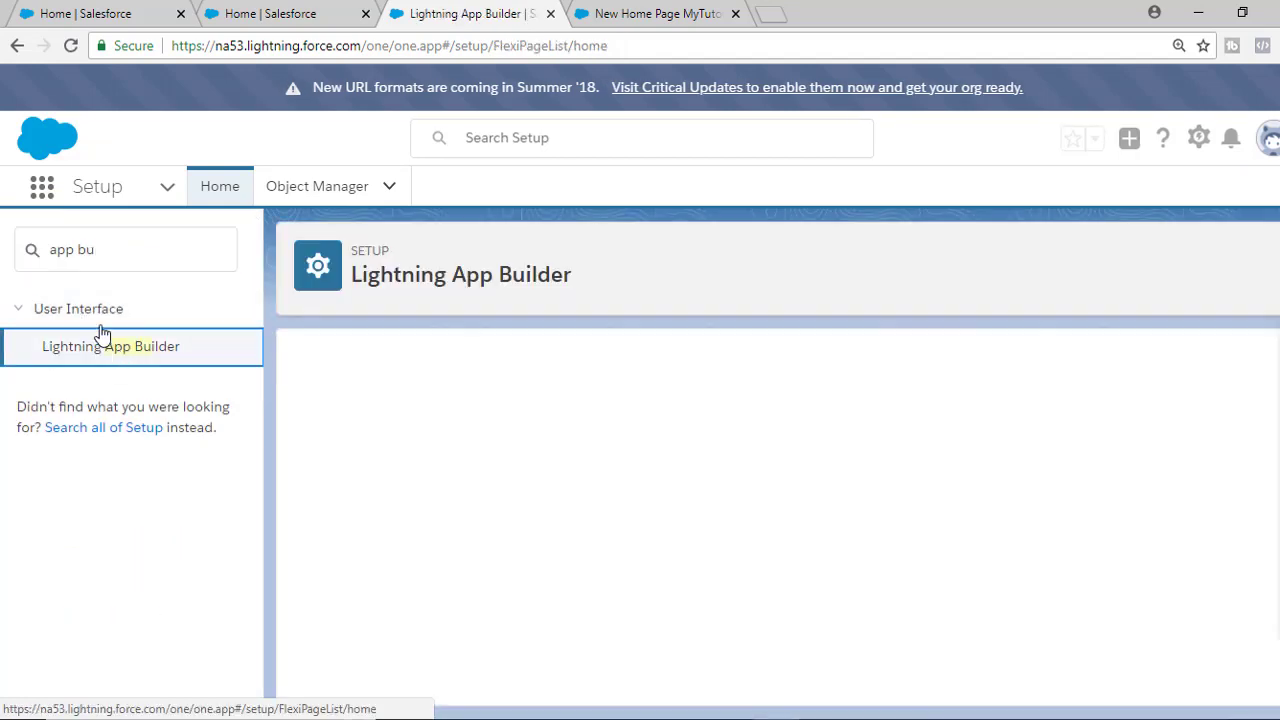
triple_click(411, 550)
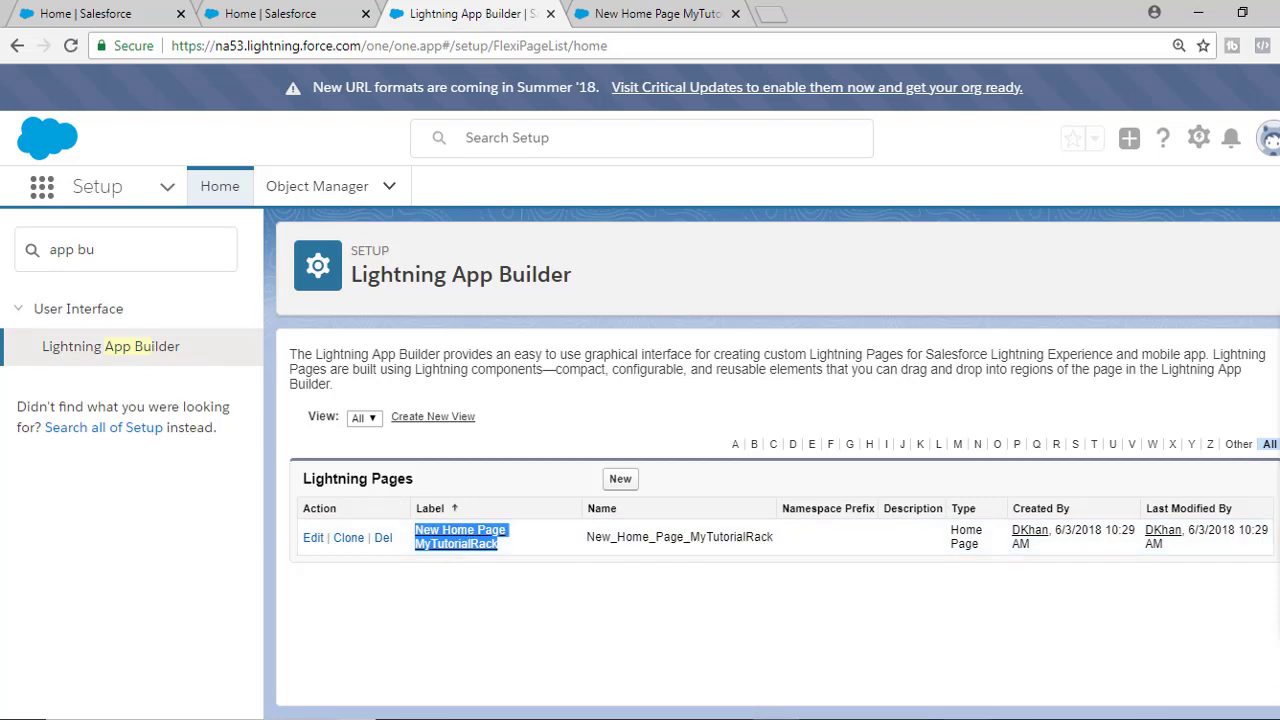
click(470, 537)
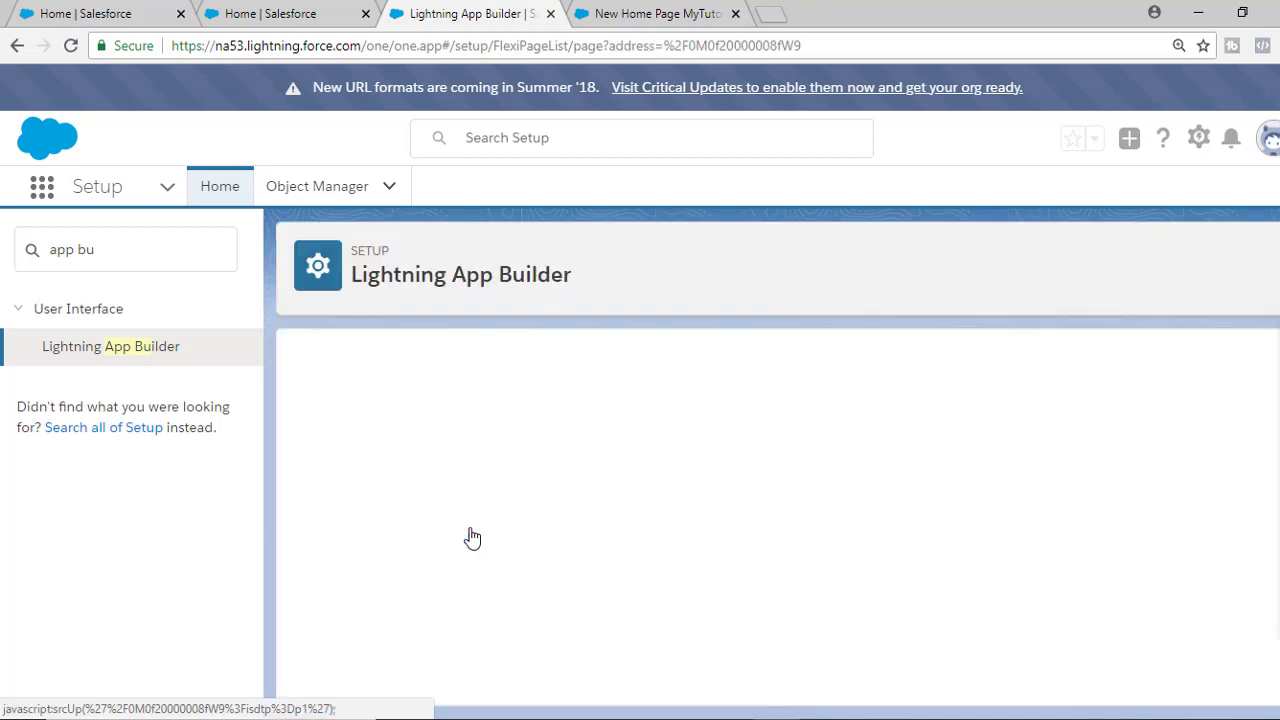